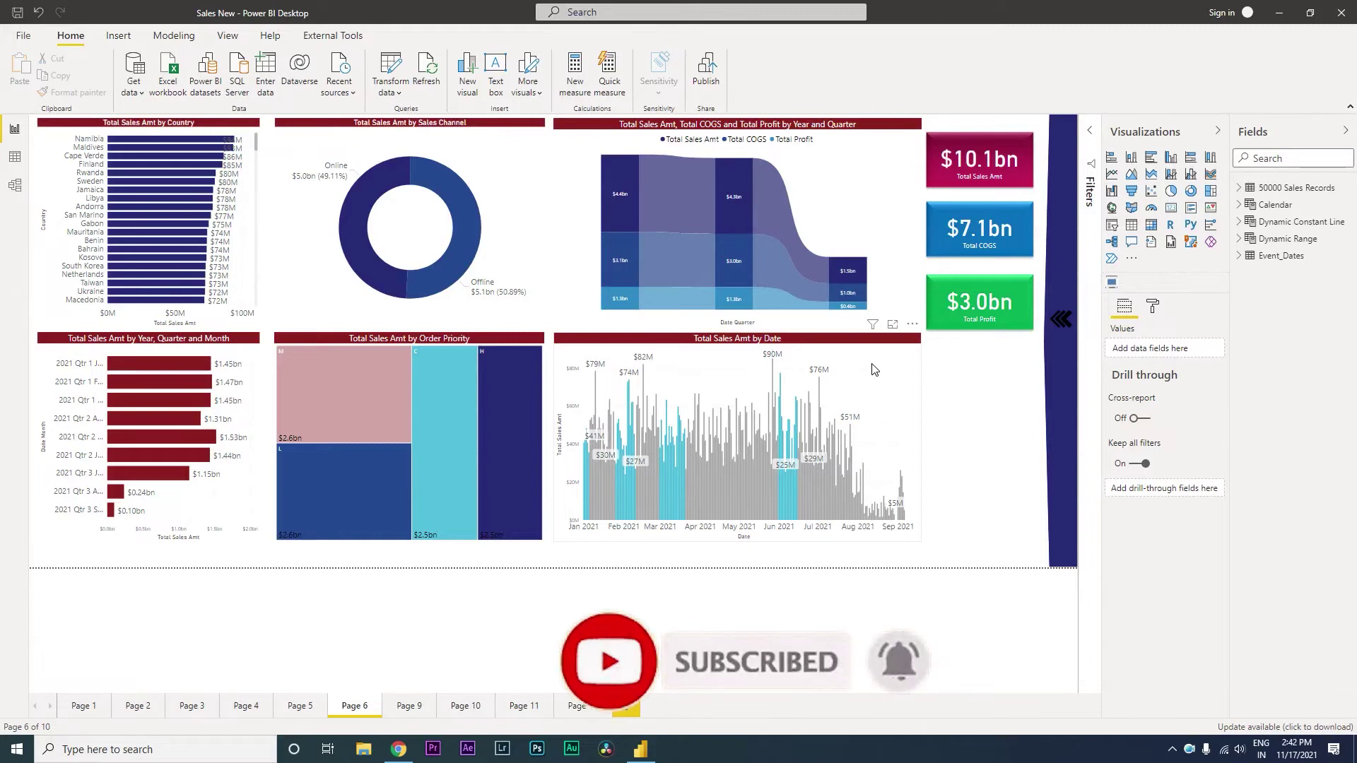
- Inspect the Total Sales by Date chart, then review Event_Dates periods and the Calendar table's formula
left_click(894, 324)
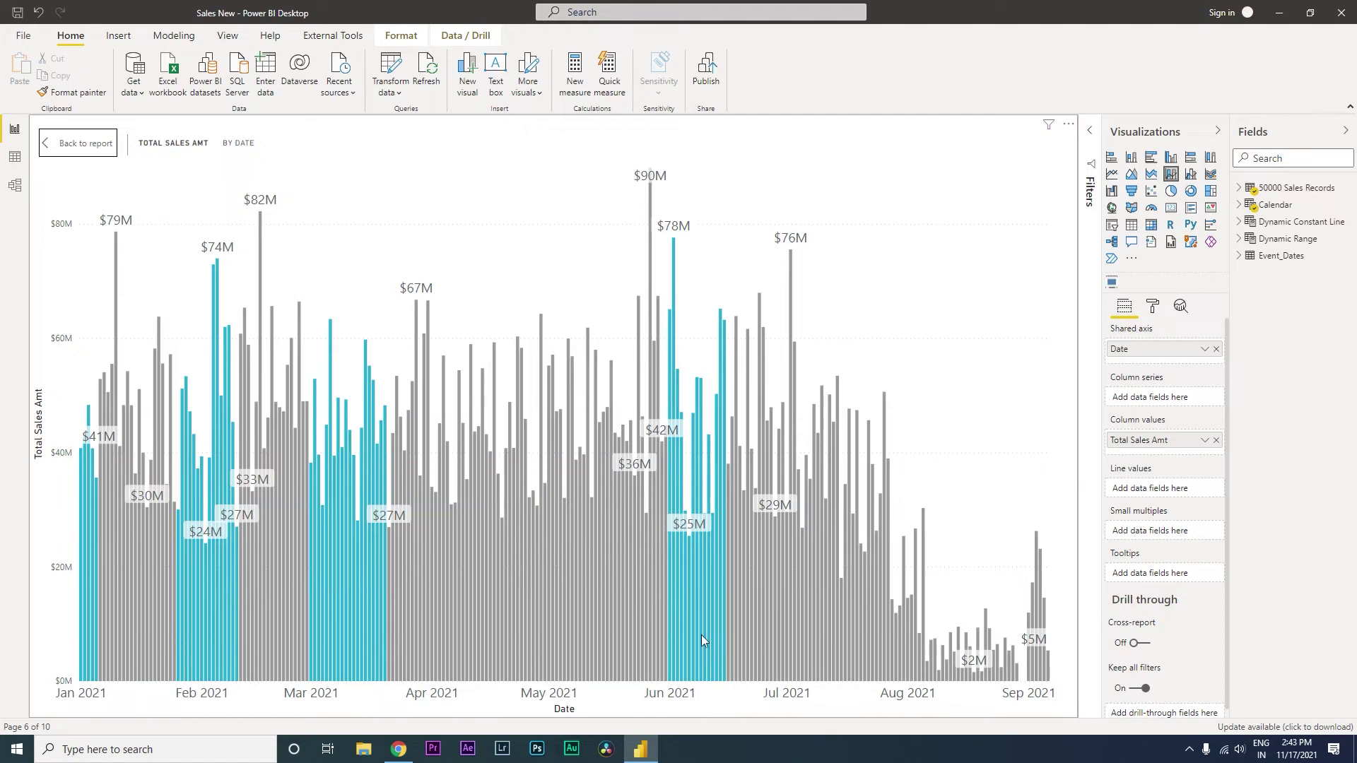
left_click(84, 149)
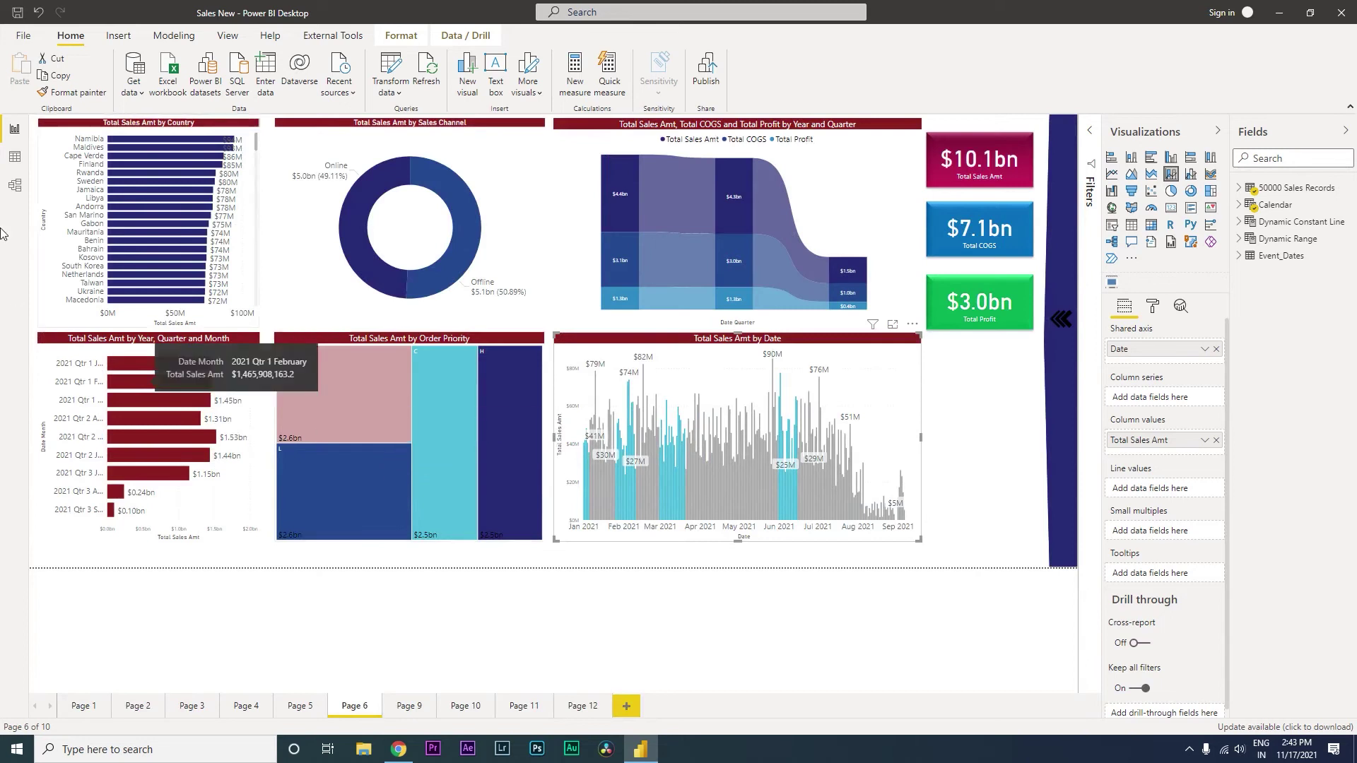
left_click(14, 185)
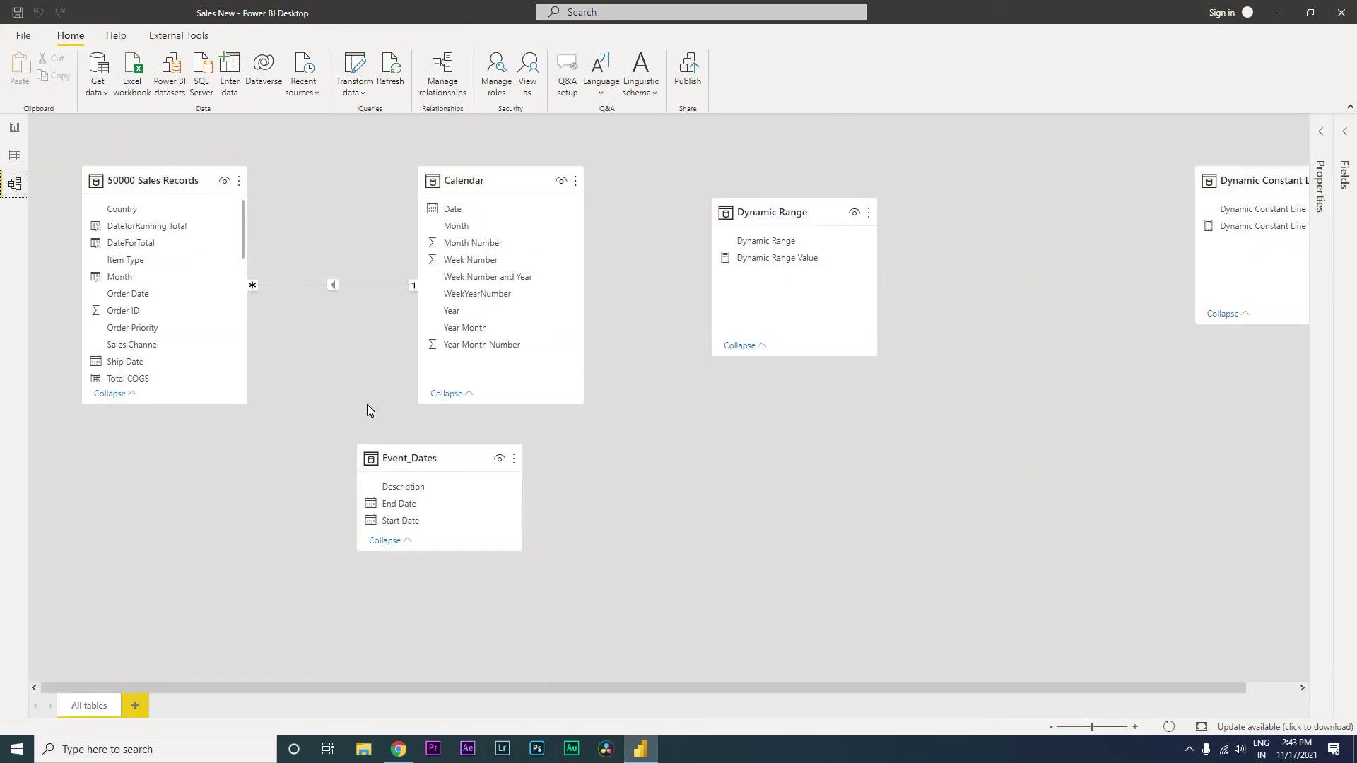
left_click(14, 155)
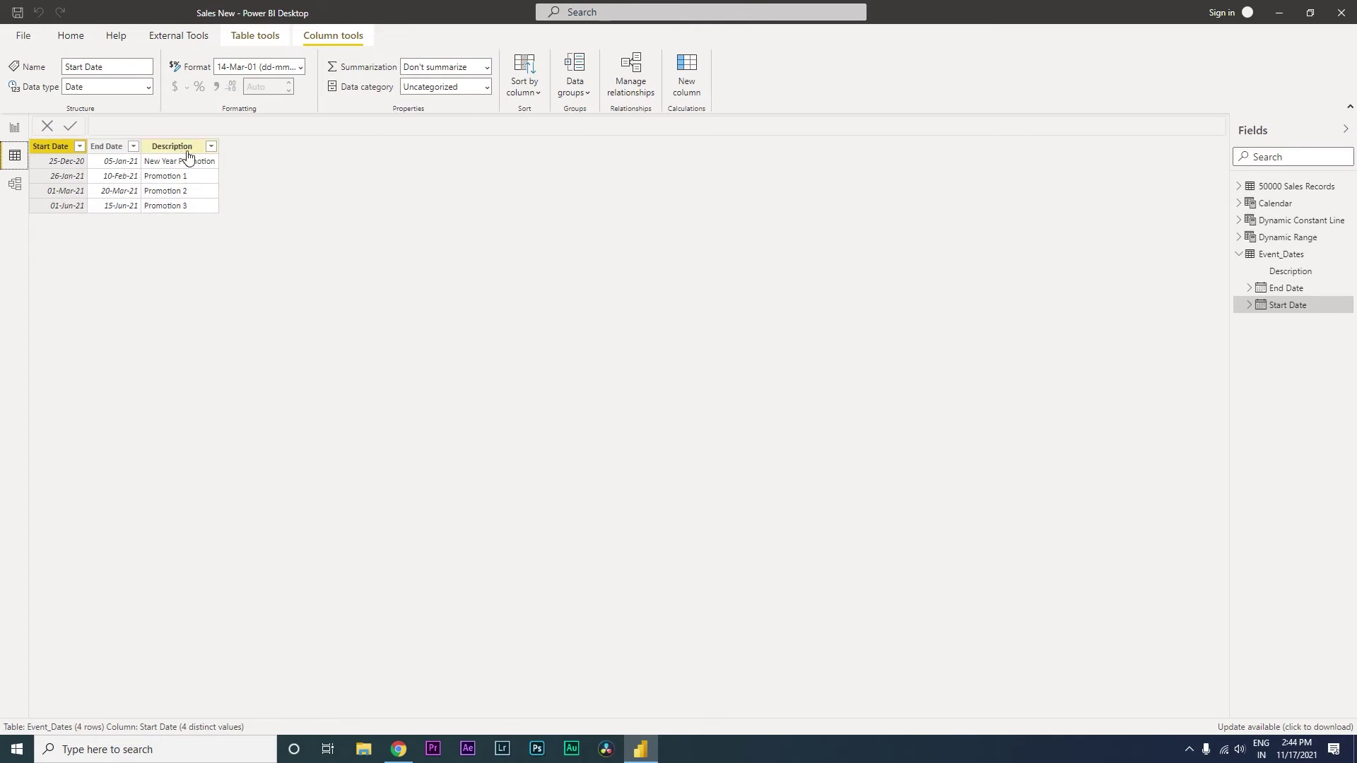
left_click(1285, 206)
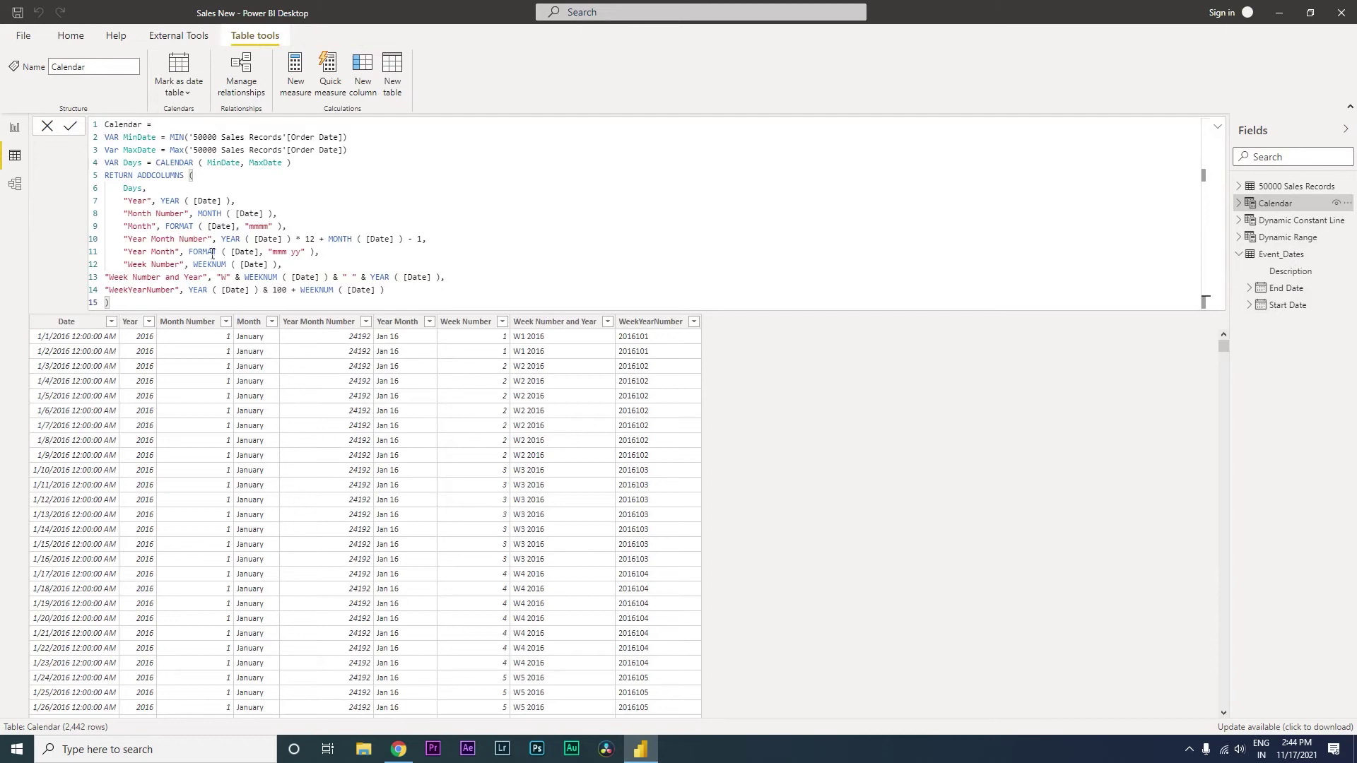
- Confirm Order Date links many-to-one to Calendar Date, then go back to the Page 6 report
left_click(15, 184)
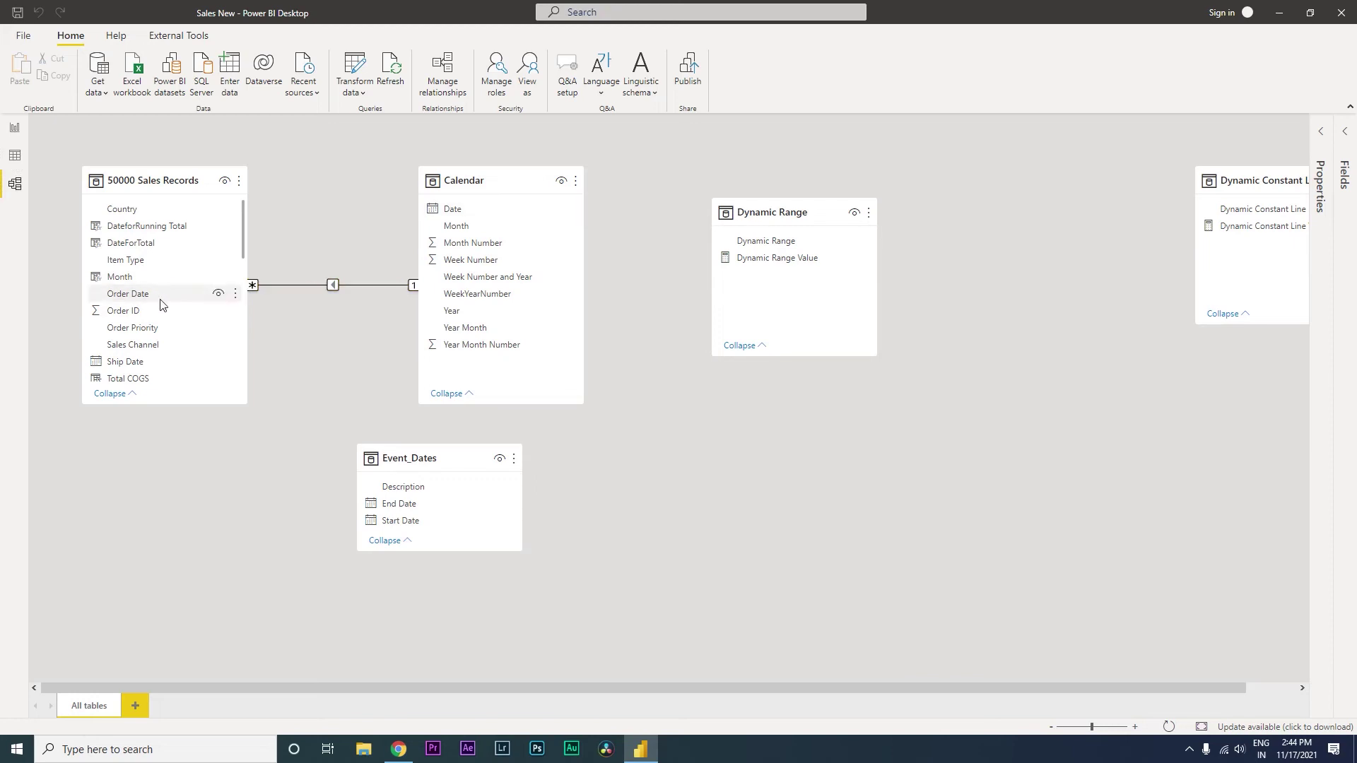
left_click(14, 128)
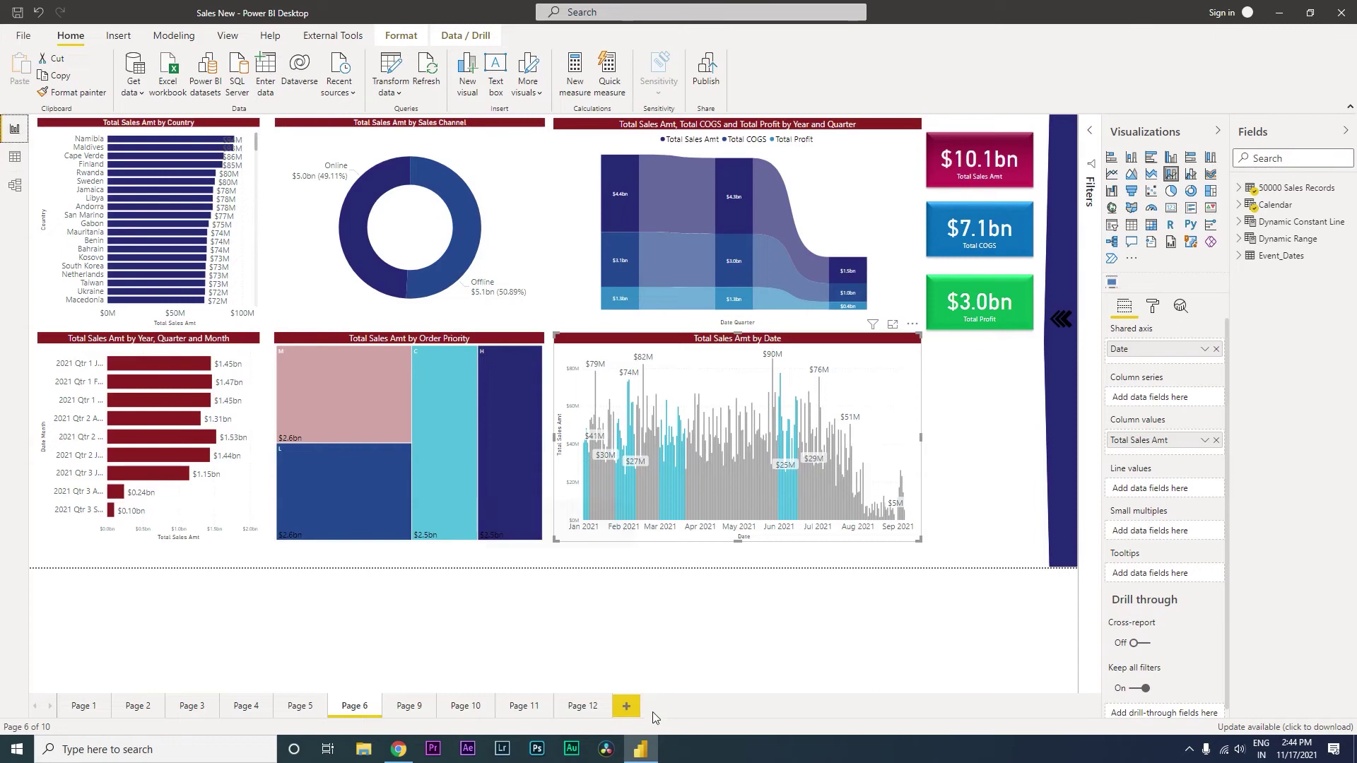
- On a new Page 7, add a visual with Calendar Date and Total Sales from 50000 Sales Records
left_click(622, 709)
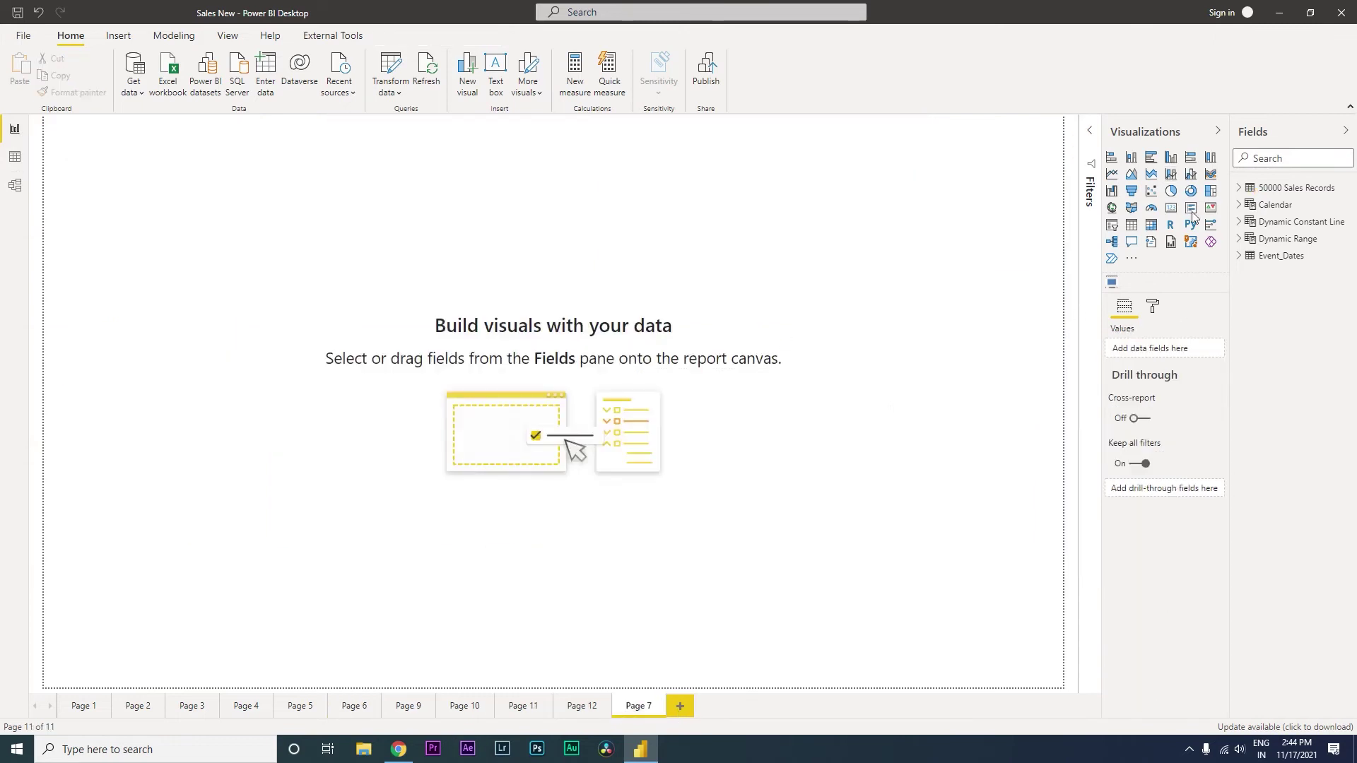
left_click(1240, 206)
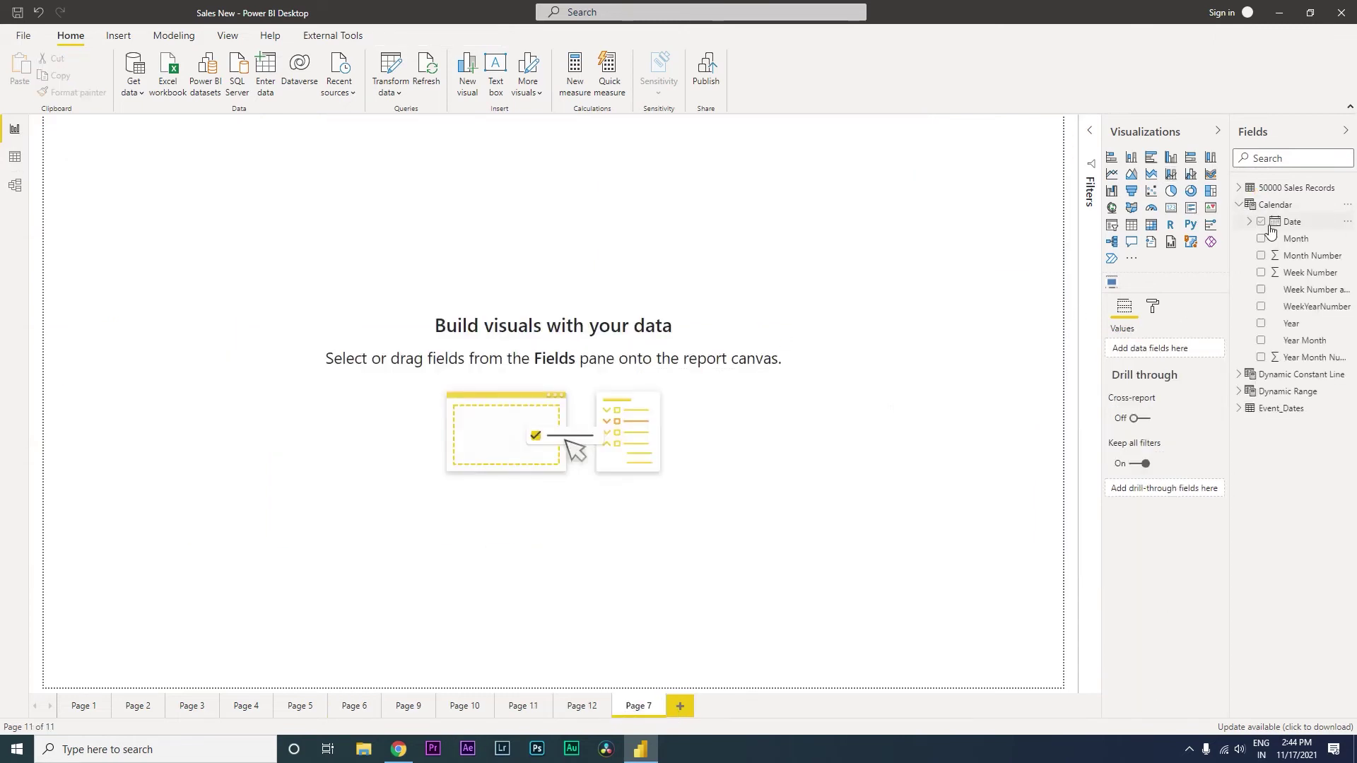
left_click(1263, 222)
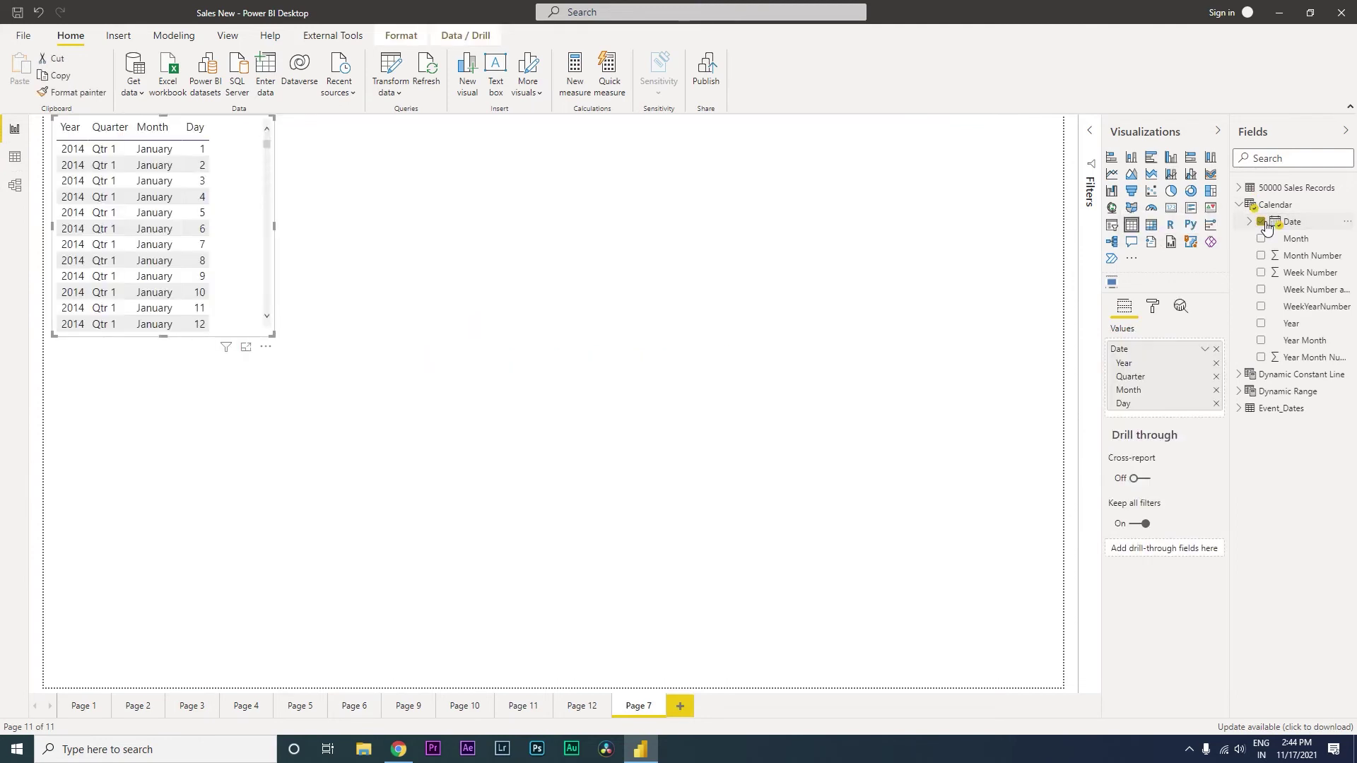
left_click(1240, 188)
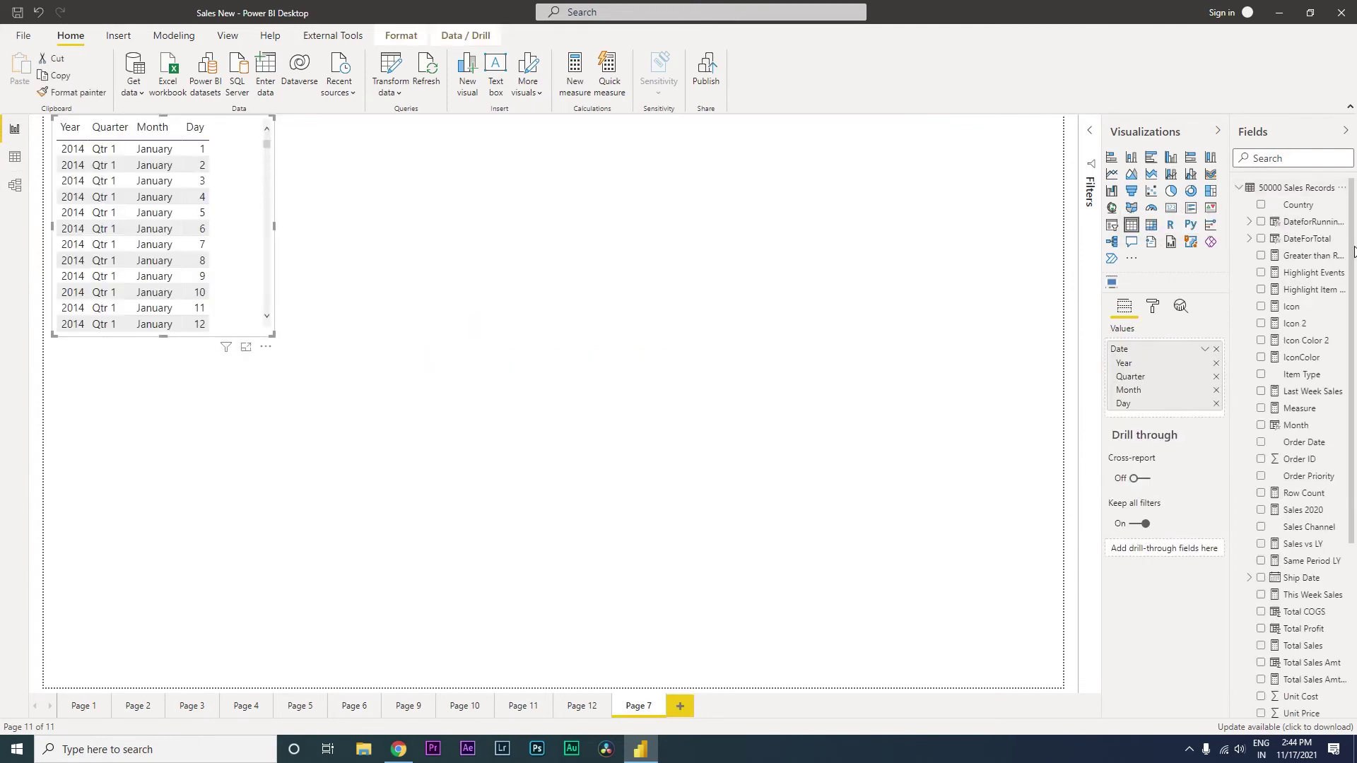
scroll(1308, 495, "down", 3)
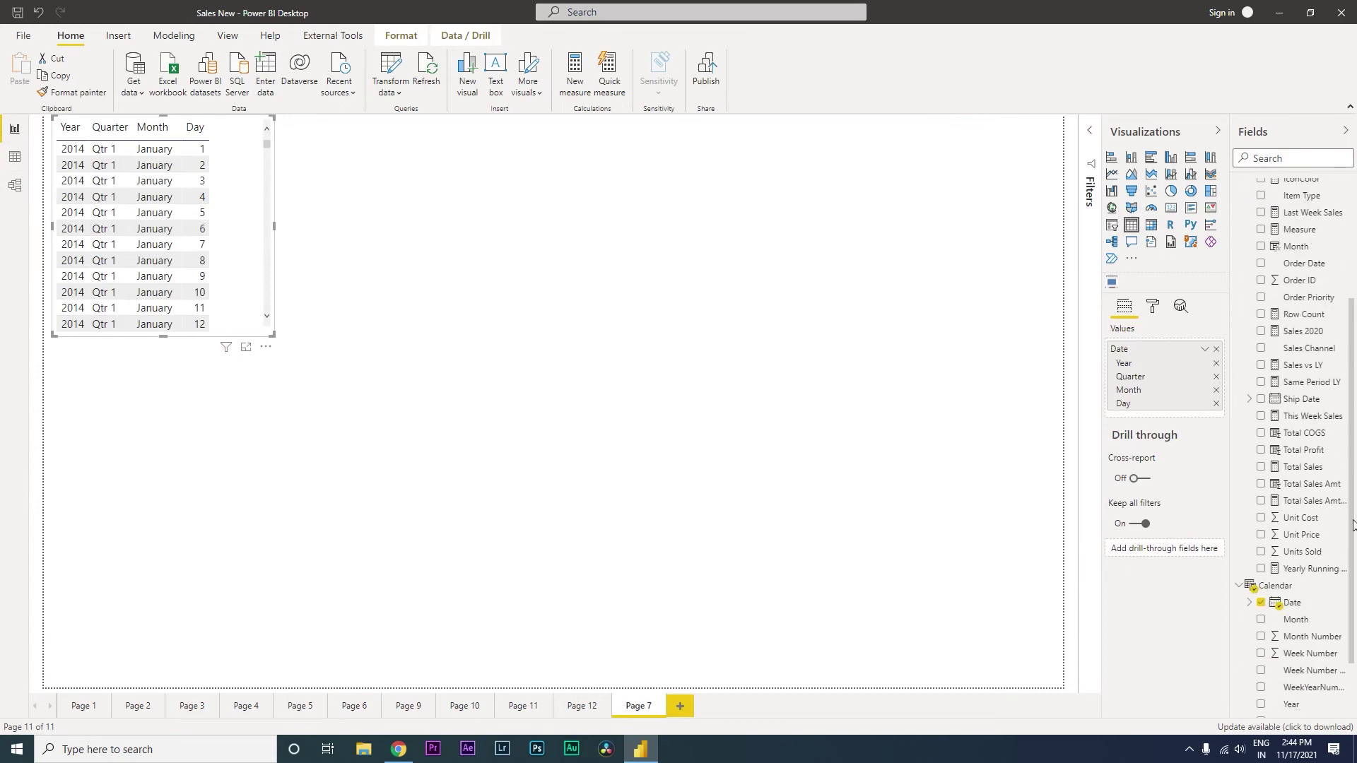
left_click(1266, 470)
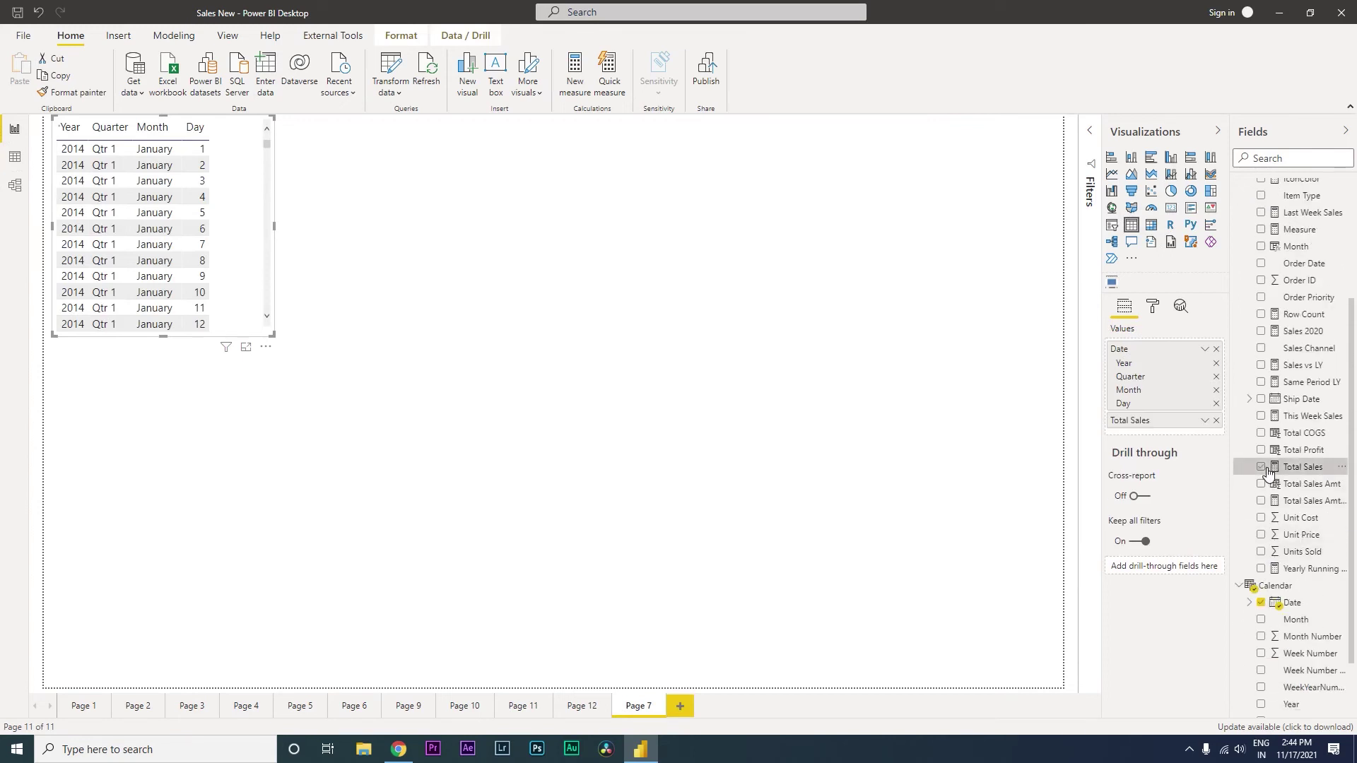
- Make it a canvas-wide column chart plotting Total Sales by plain Date instead of Date Hierarchy
left_click_drag(273, 335, 602, 516)
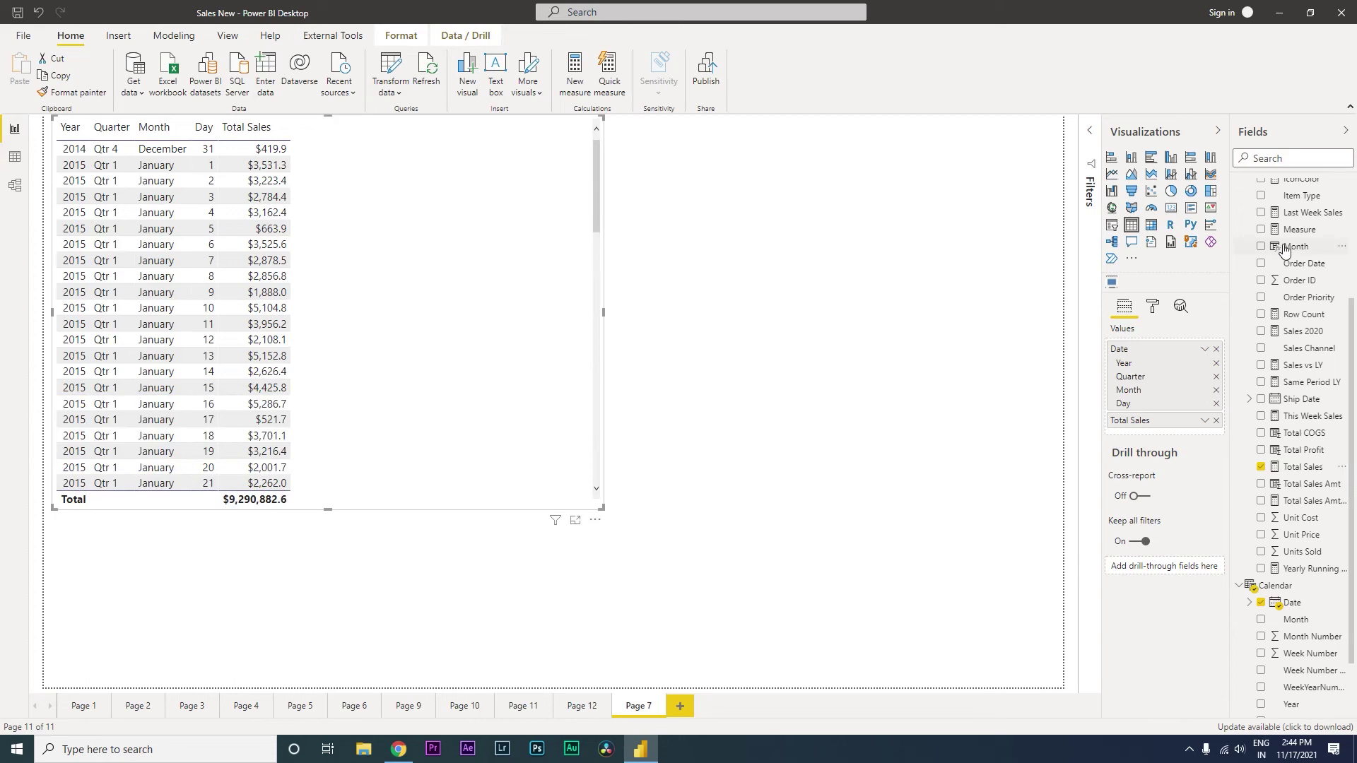
left_click(1191, 174)
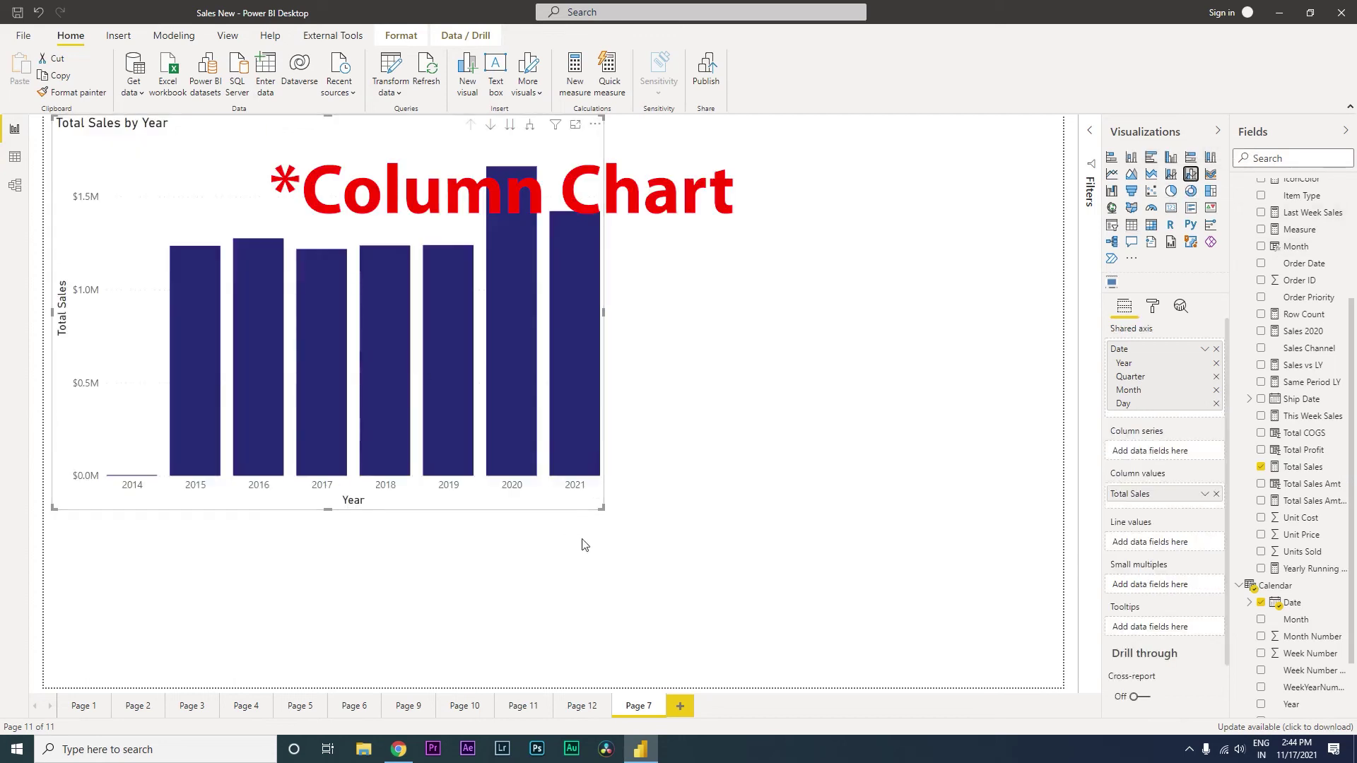
left_click_drag(602, 509, 996, 670)
left_click(1205, 350)
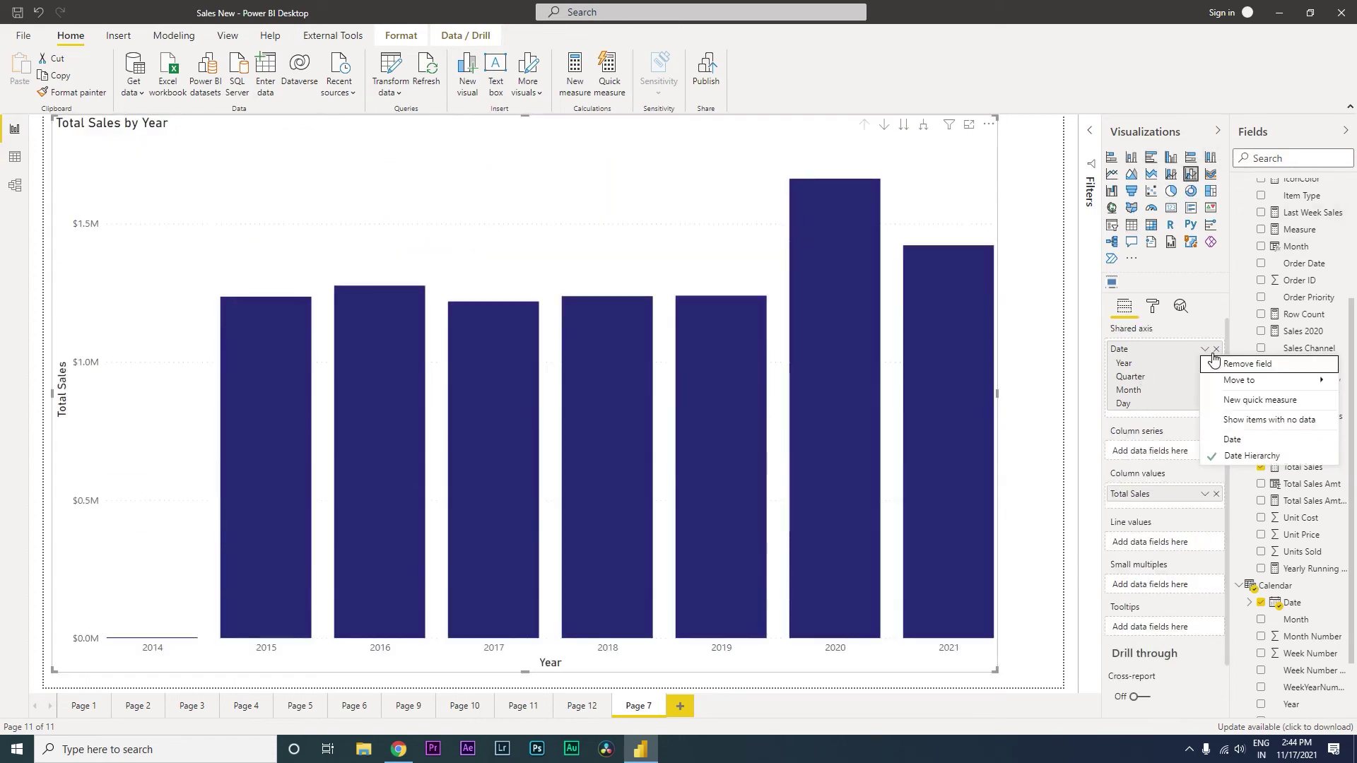
left_click(1224, 438)
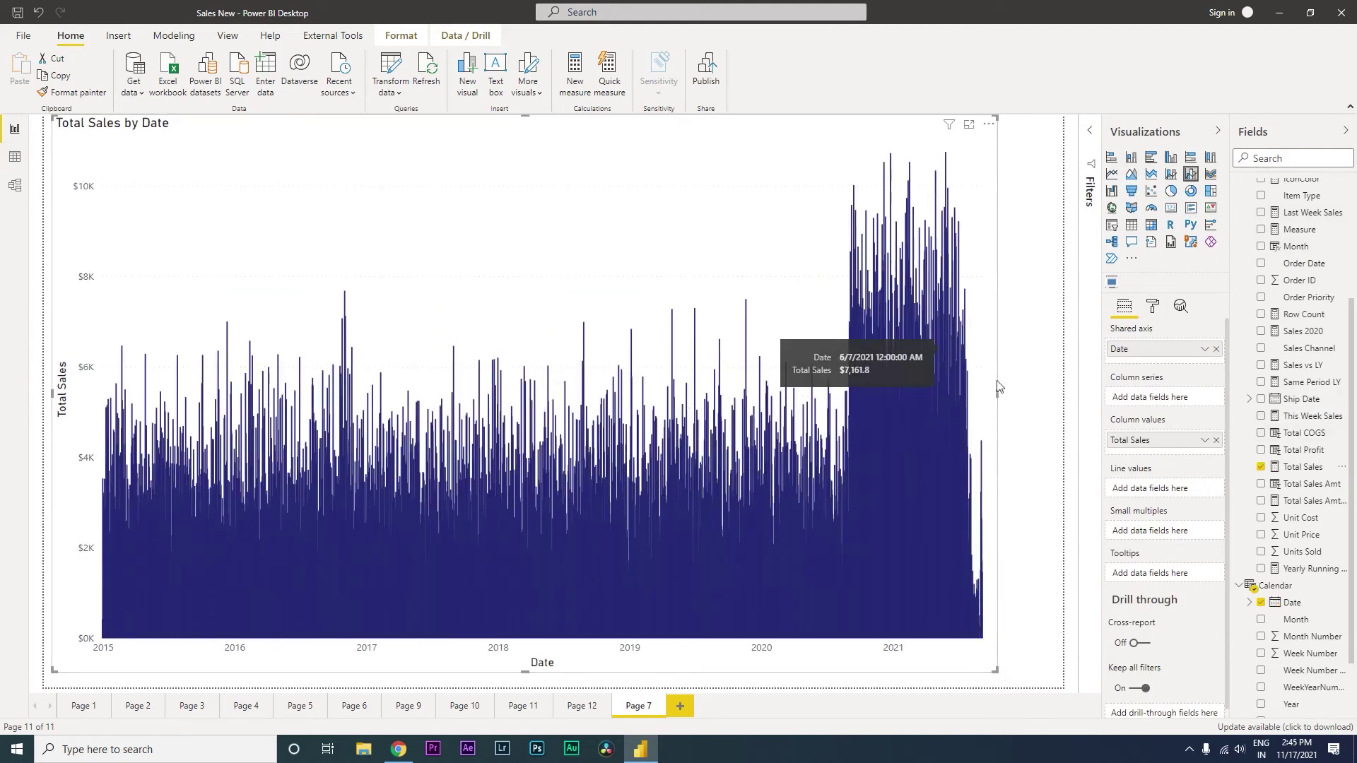
left_click_drag(998, 393, 1065, 401)
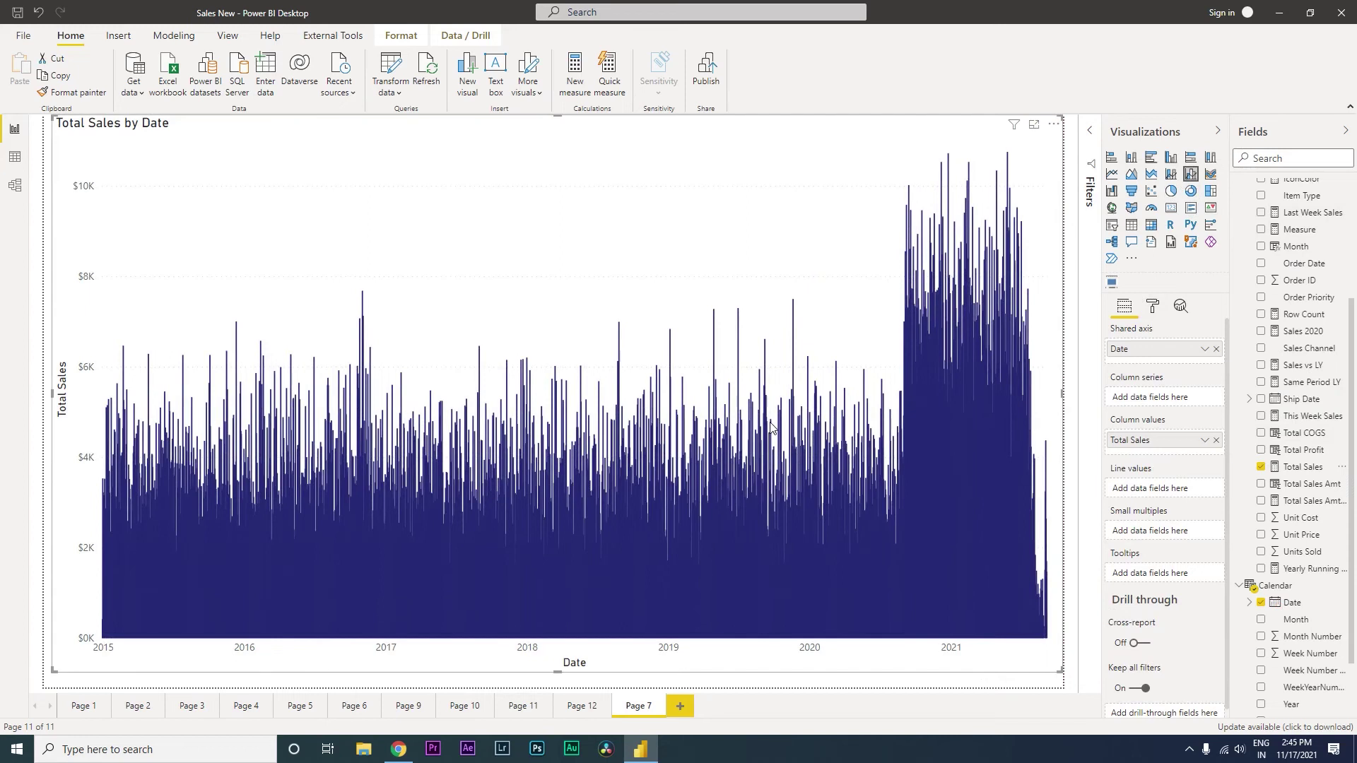
left_click(1091, 131)
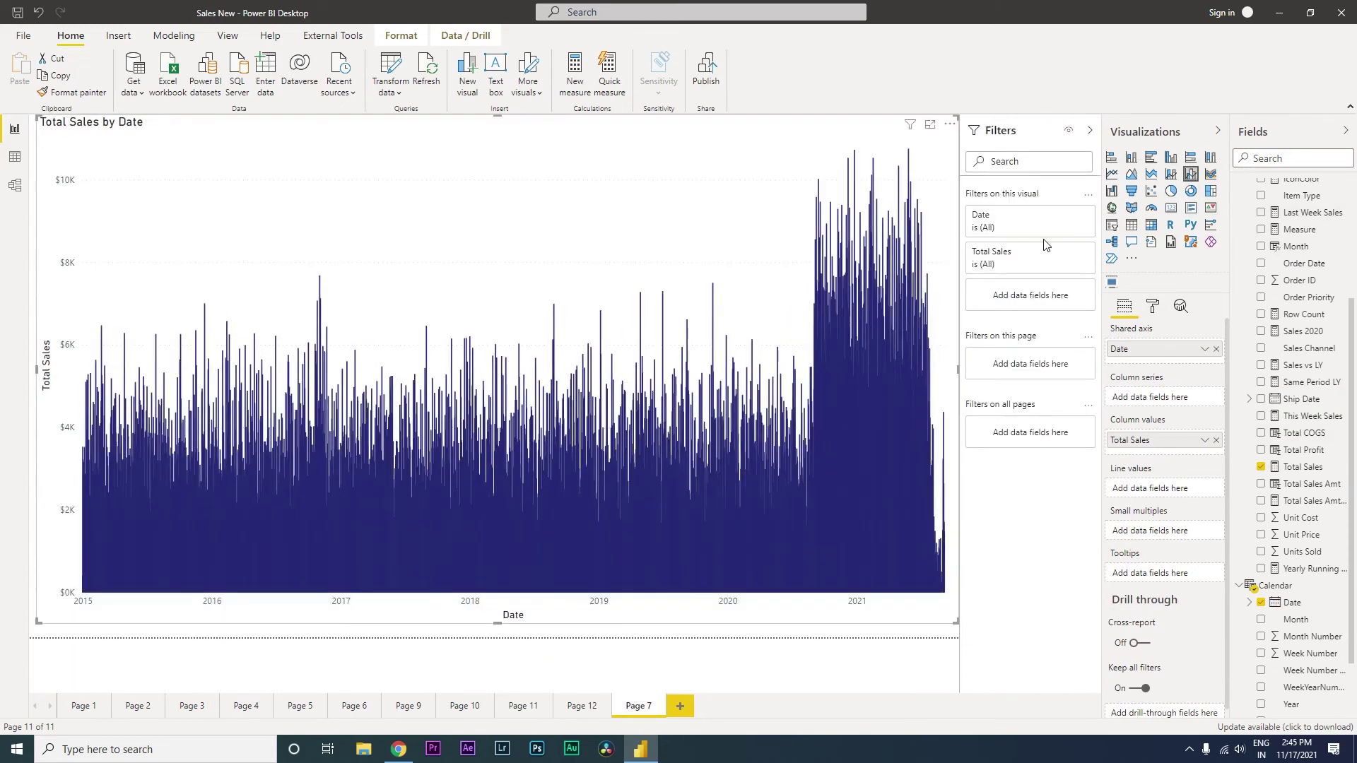
- Apply an advanced Date filter keeping only dates on or after 1/1/2021
left_click(1068, 218)
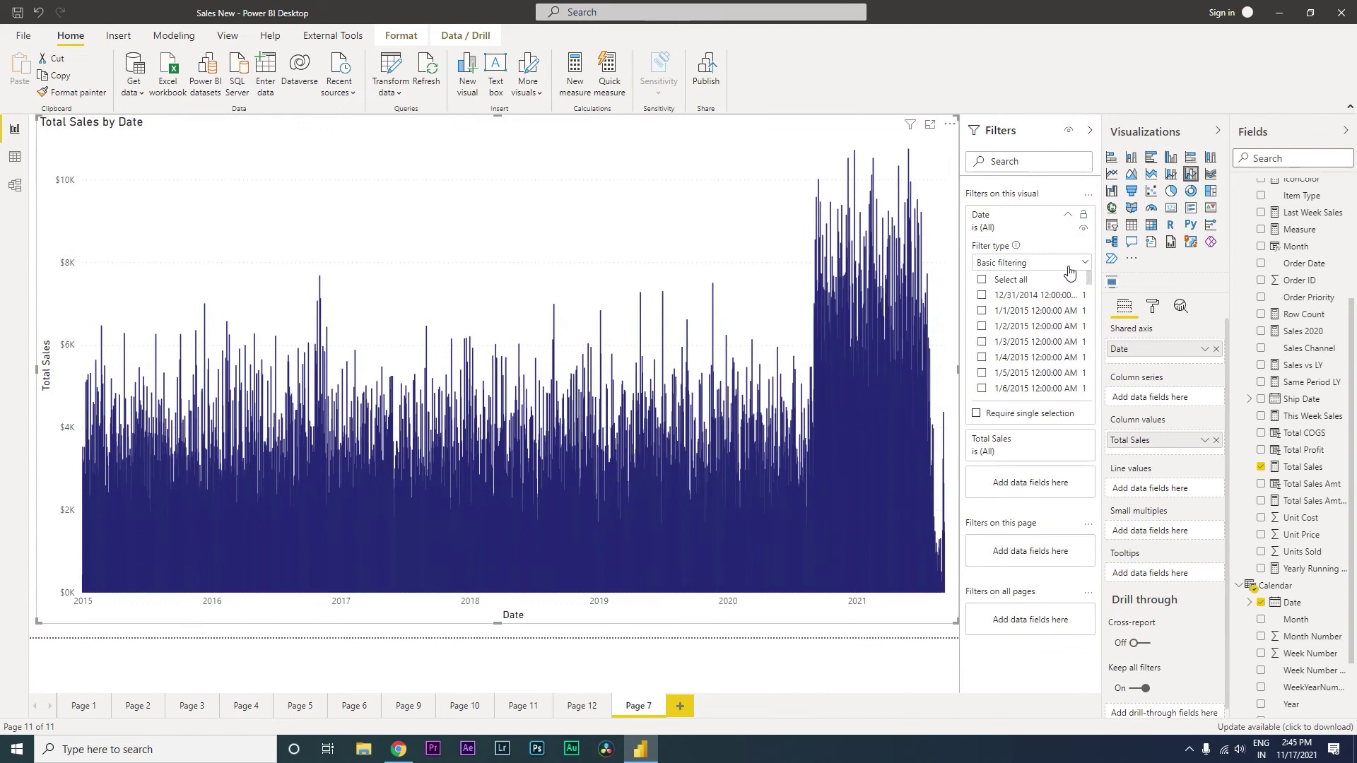
left_click(1066, 263)
left_click(1039, 295)
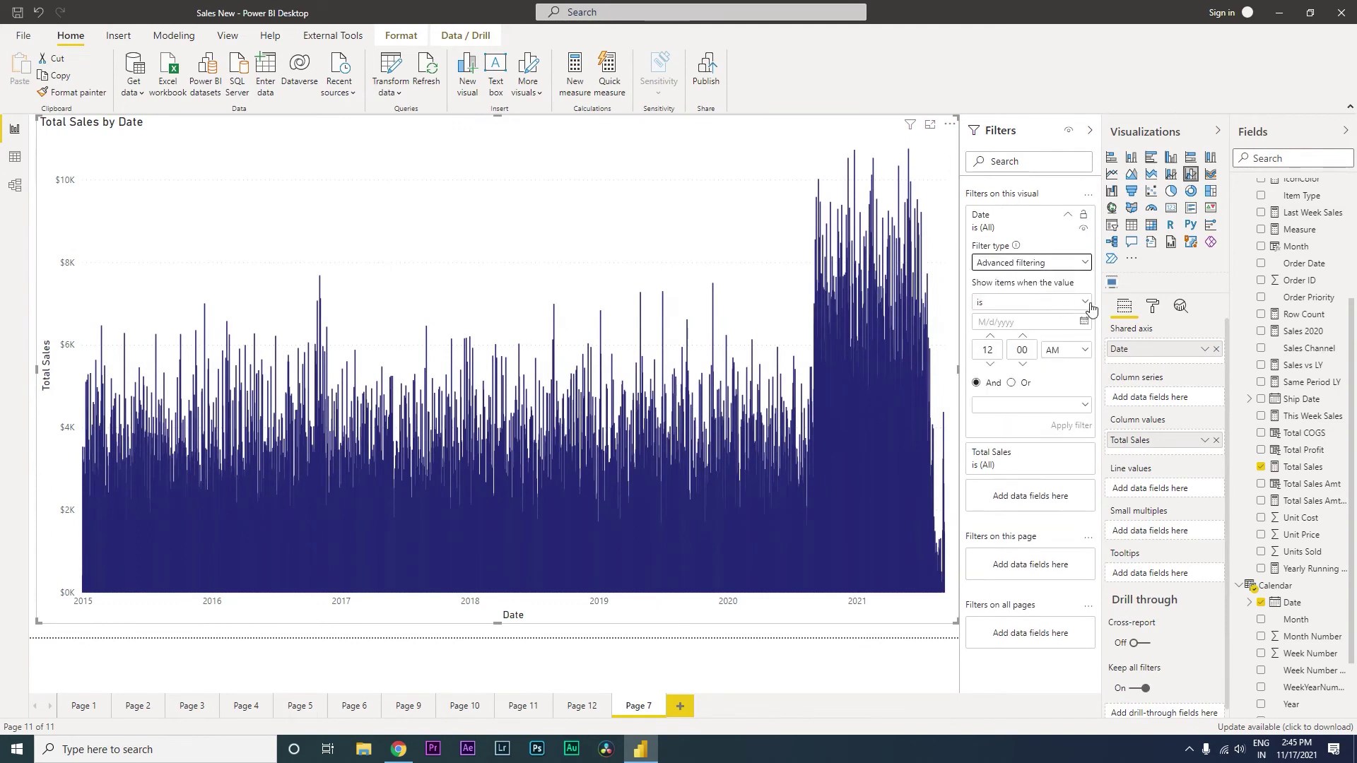
left_click(1074, 303)
left_click(1020, 352)
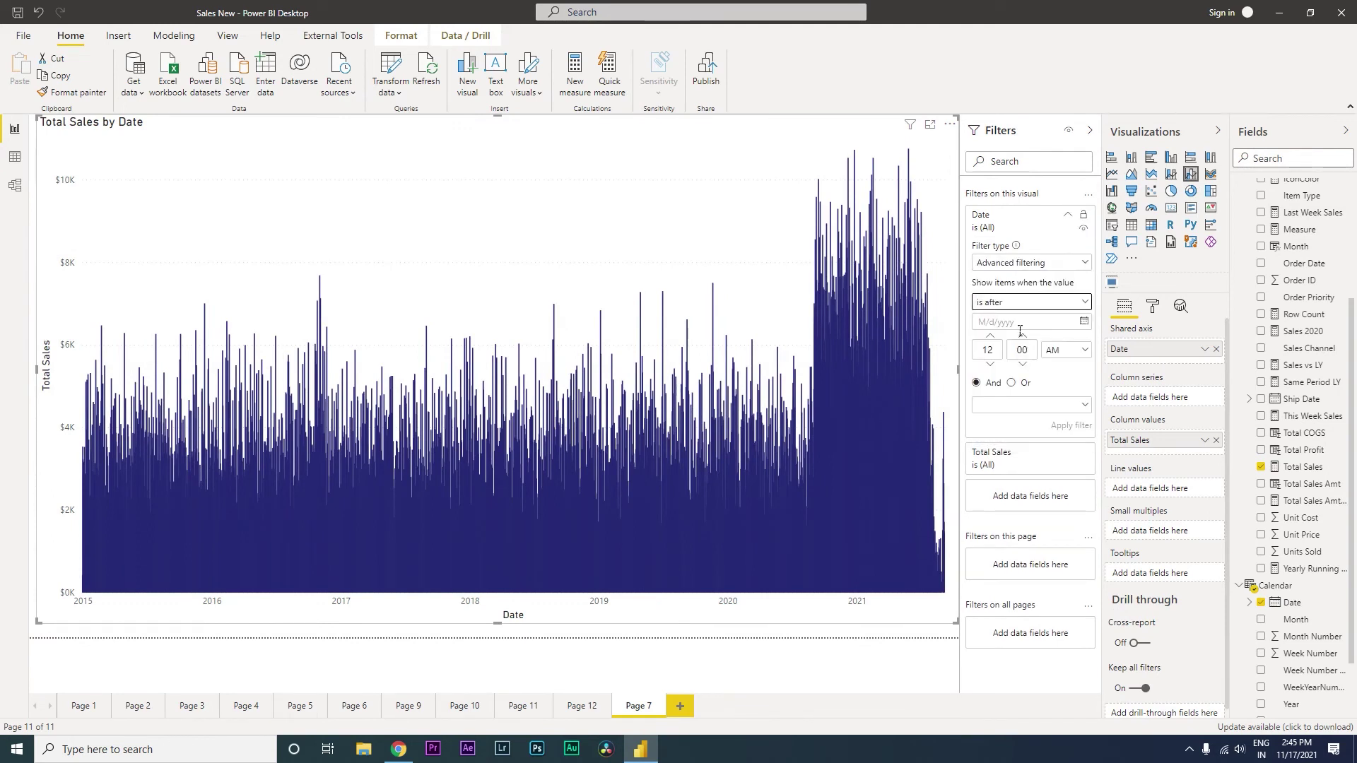
left_click(1050, 305)
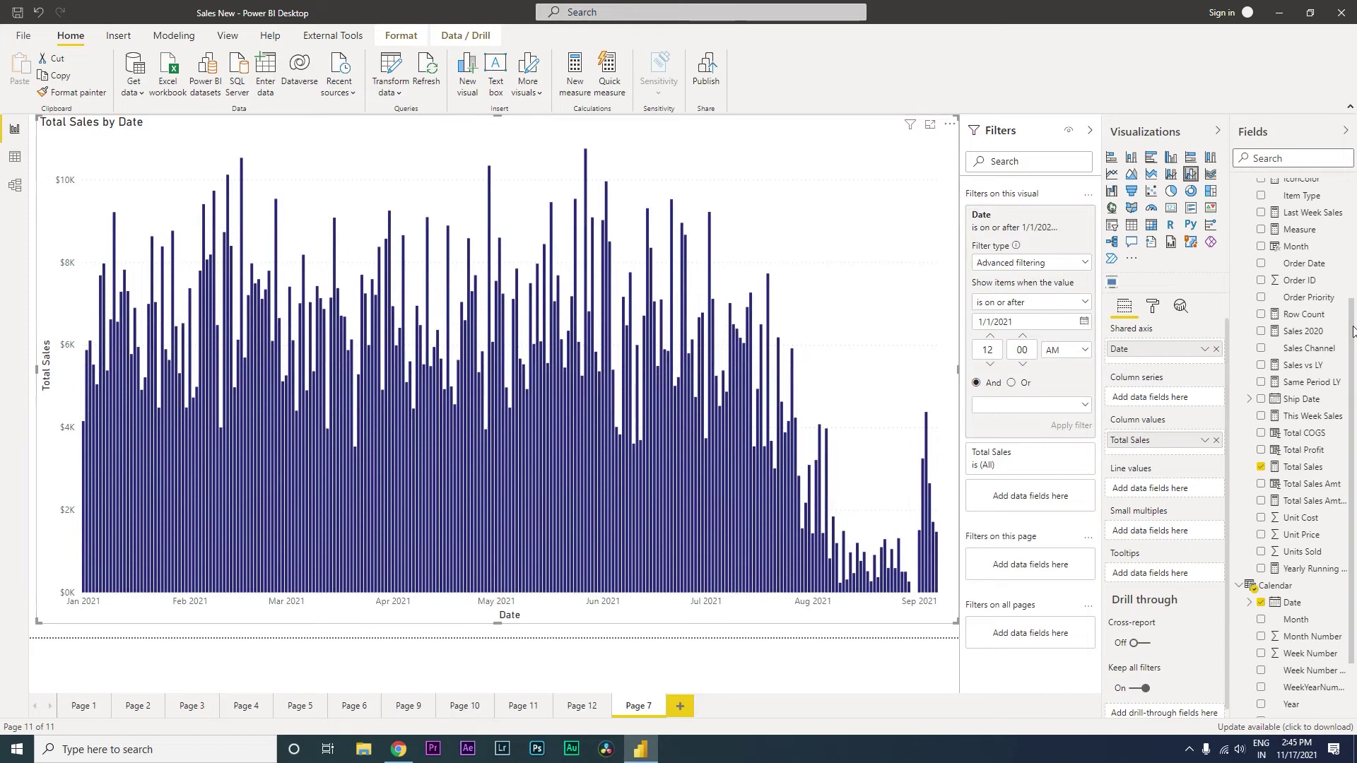
scroll(1273, 353, "up", 5)
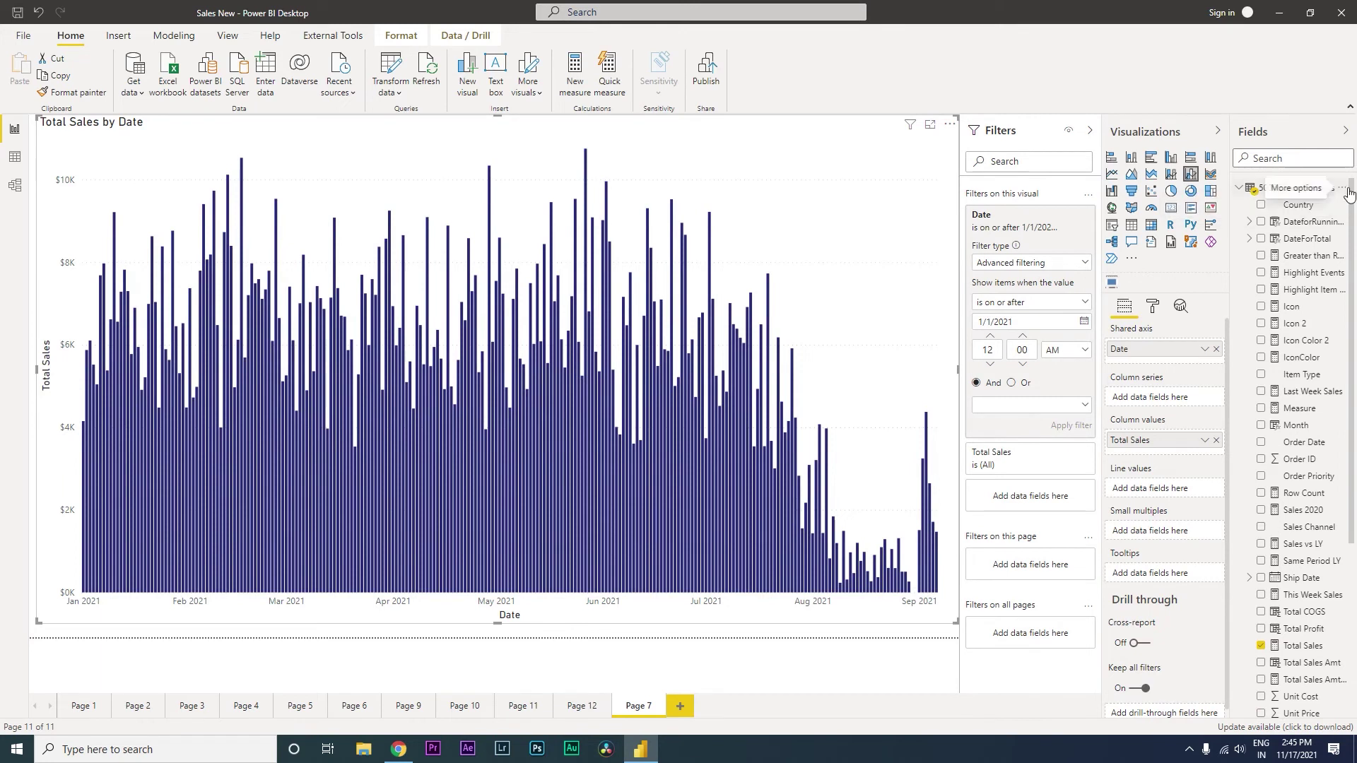
right_click(1285, 188)
- Create measure Highlight_Promotions, declaring variable Current_Date from the Calendar Date column
left_click(1248, 197)
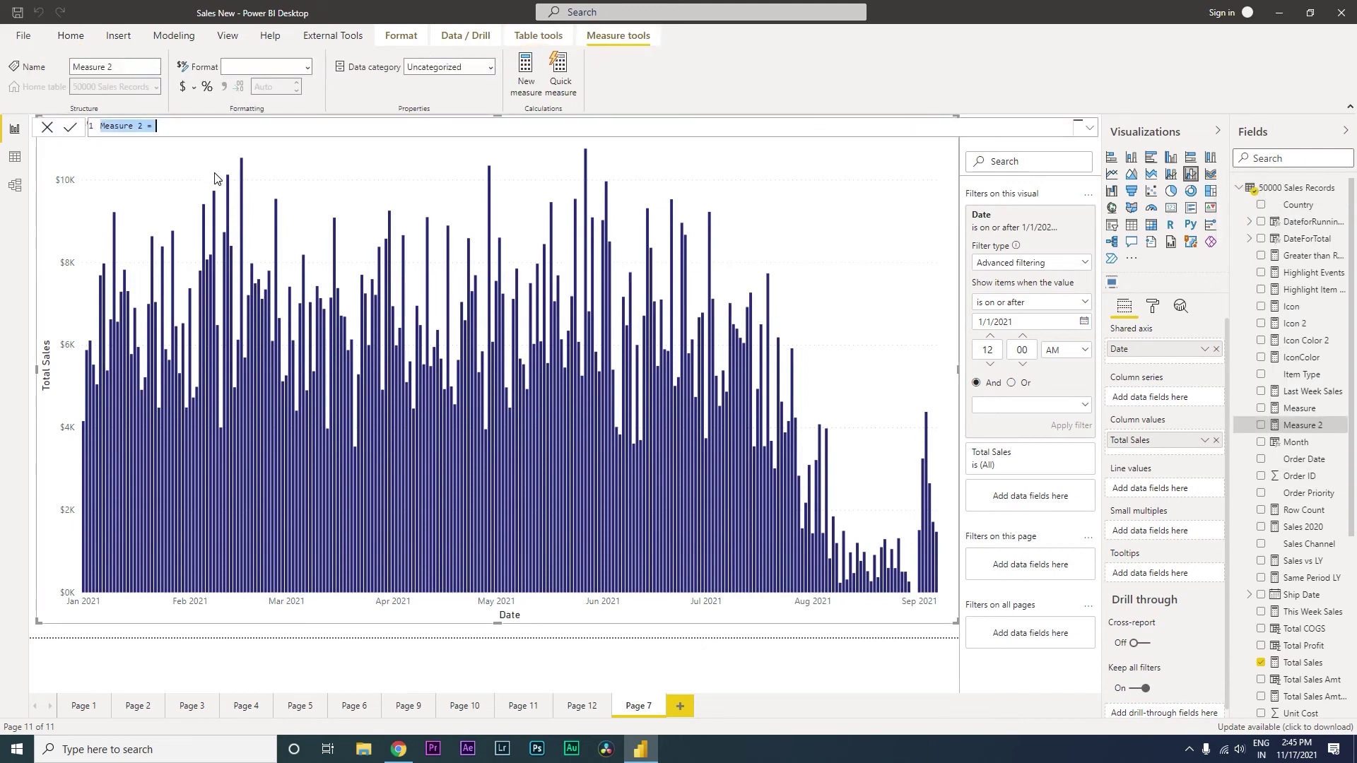
type("Highlight_Promotion")
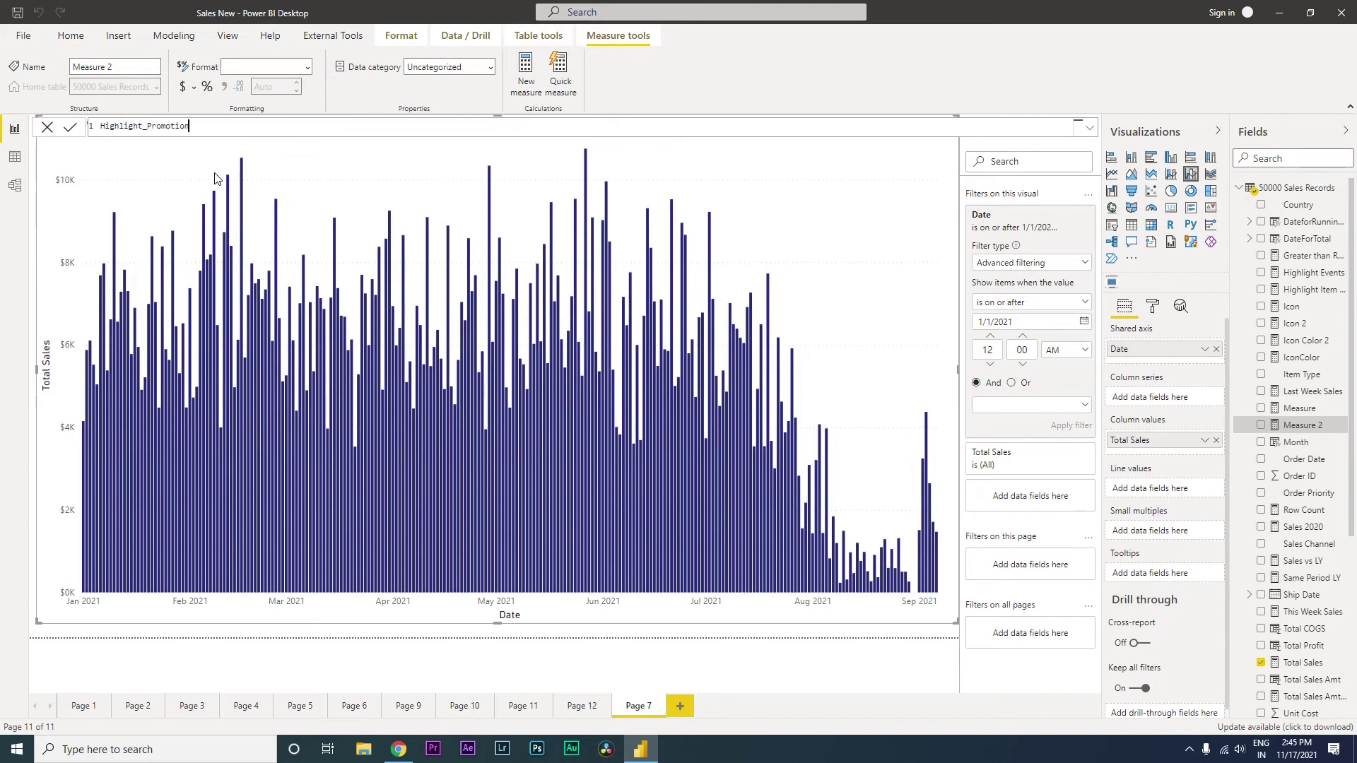
type("s =")
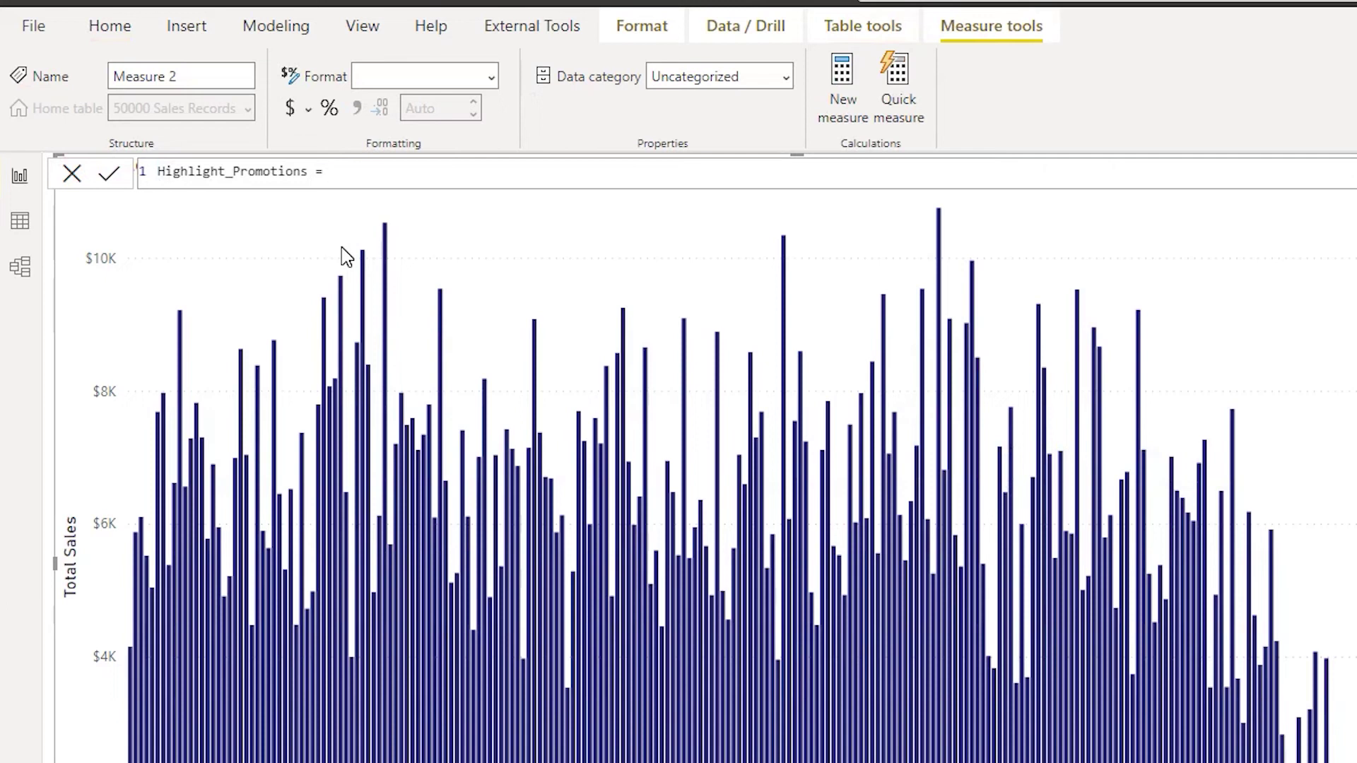
key("shift+Return")
type("var")
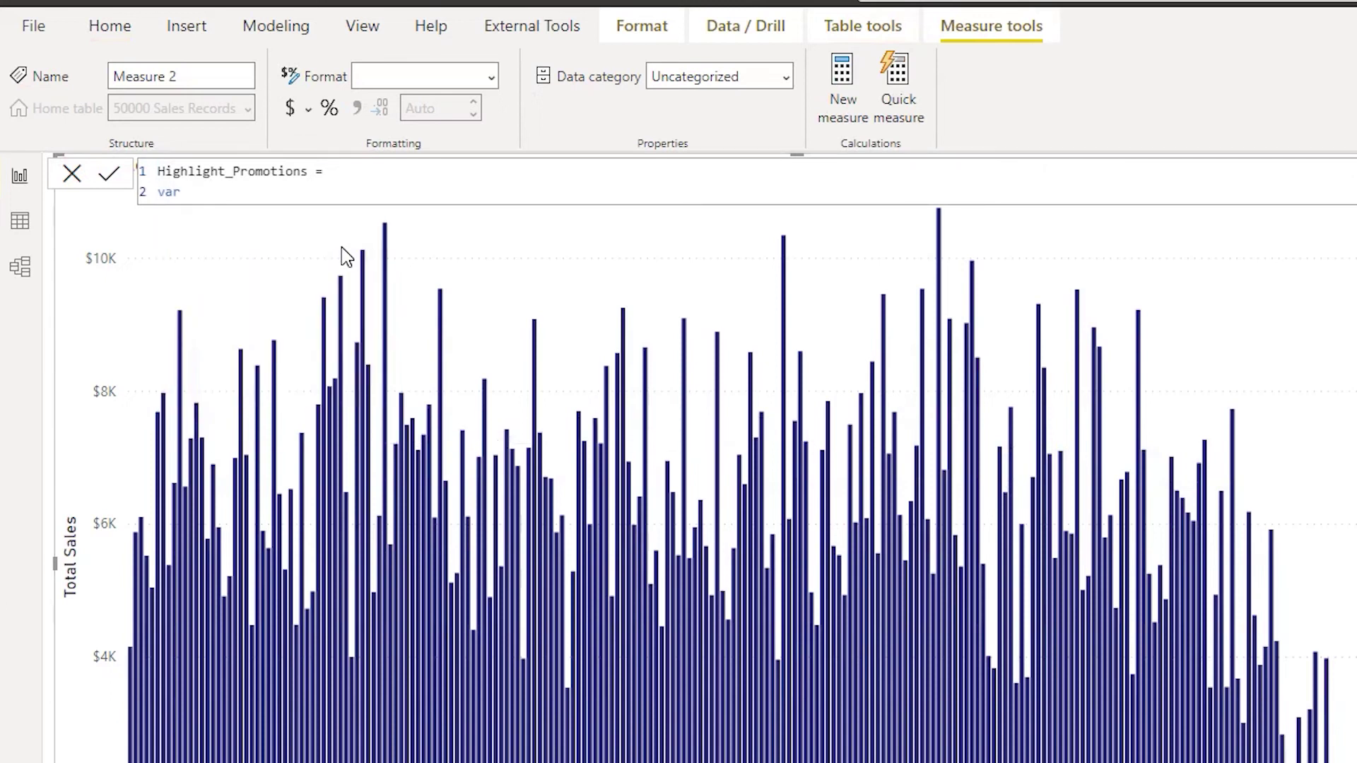
type(" Current_Date = MAX(")
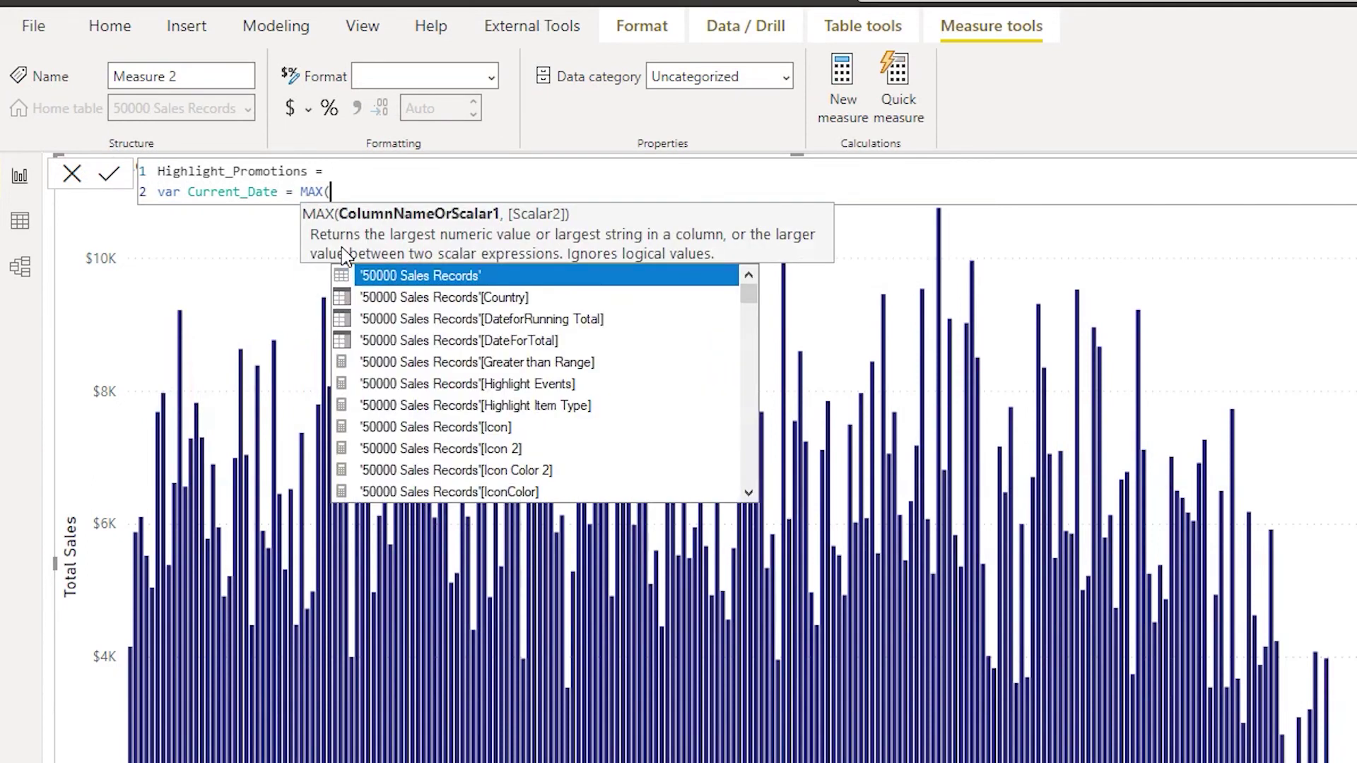
type("cal")
key("Down")
key("Down")
key("Down")
key("Down")
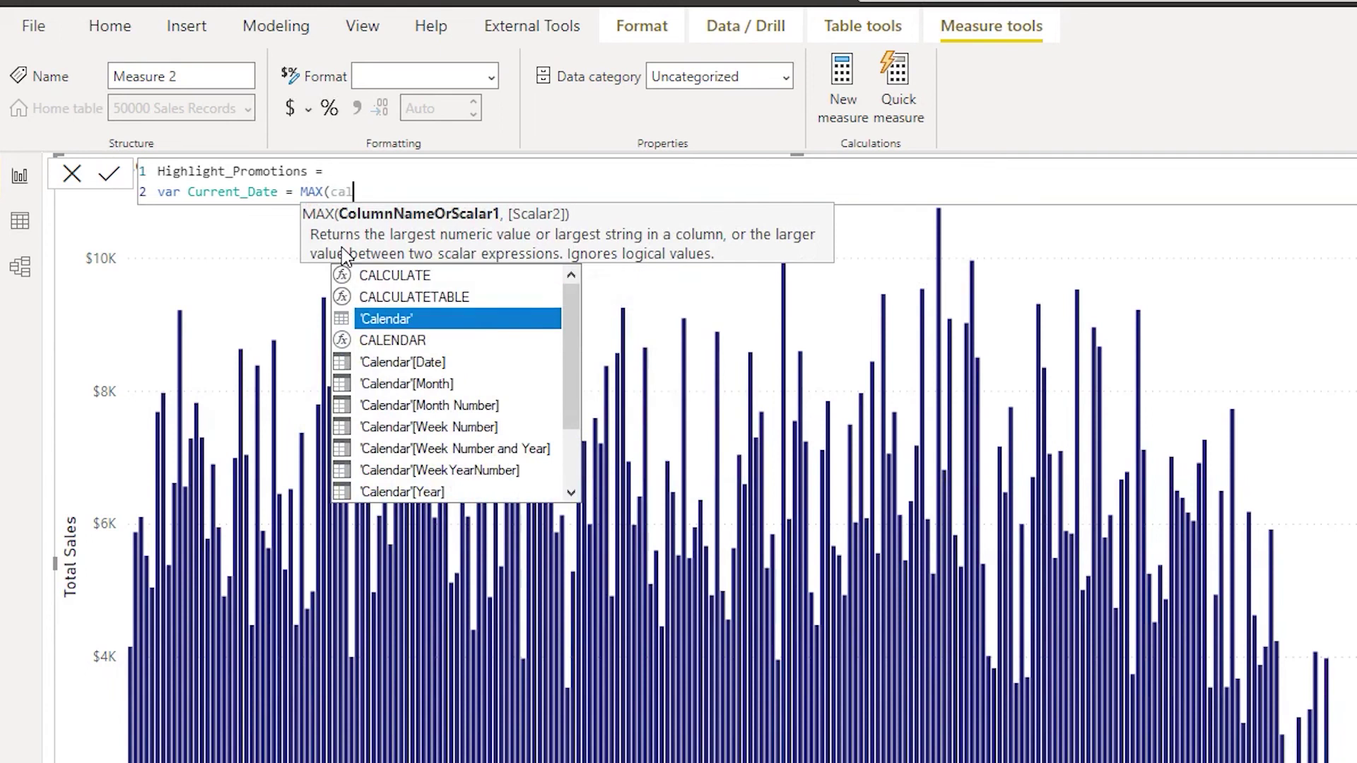
key("Tab")
type(")")
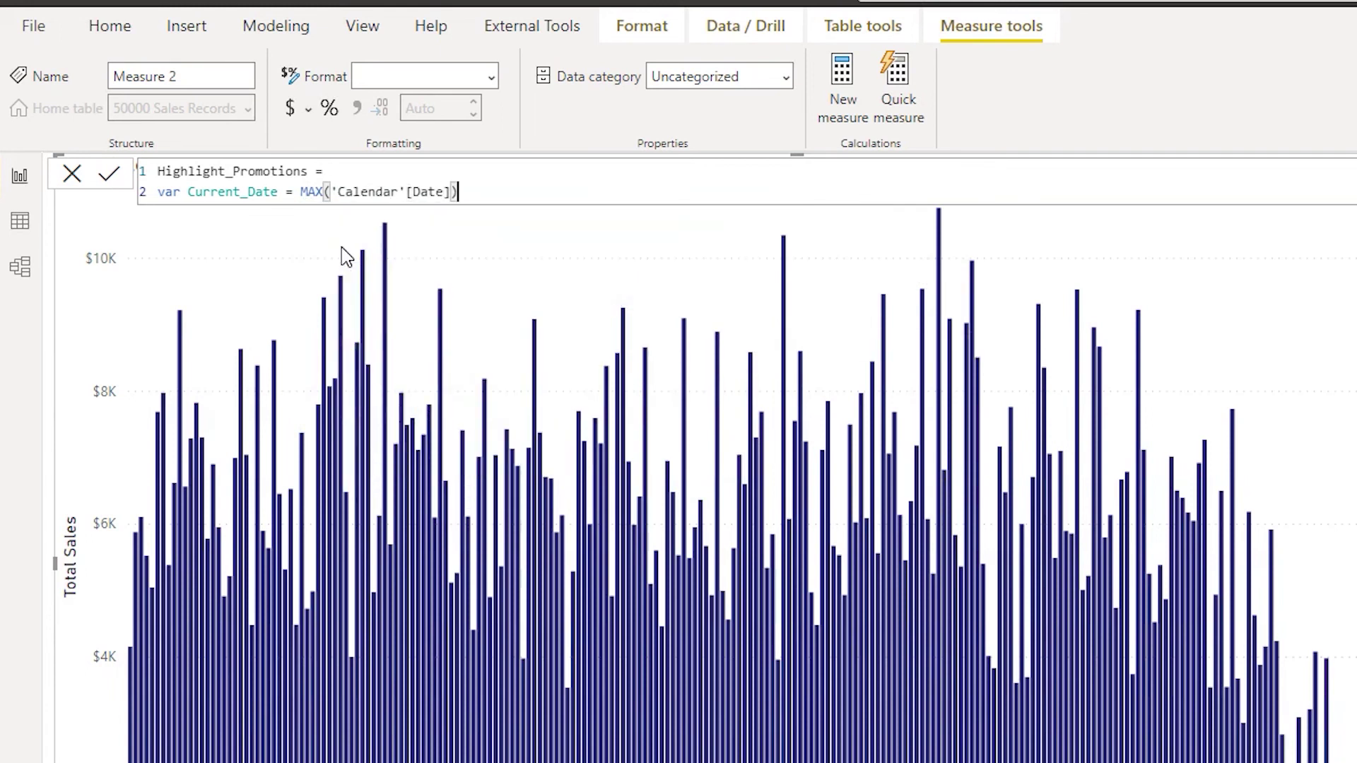
- Begin variable No_Of_Events as SUMX over Event_Dates of INT(Current_Date ...)
key("shift+Return")
type("Var")
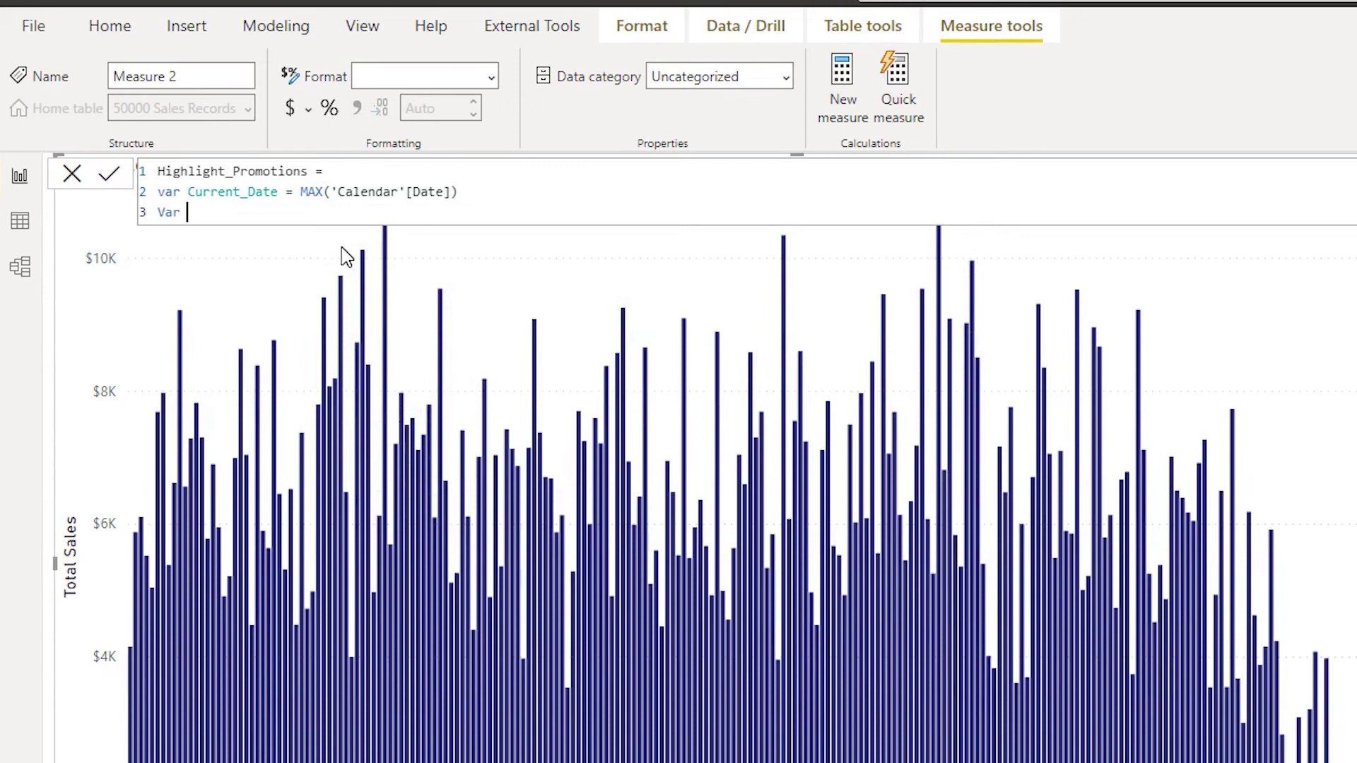
type(" No_Of_Events =")
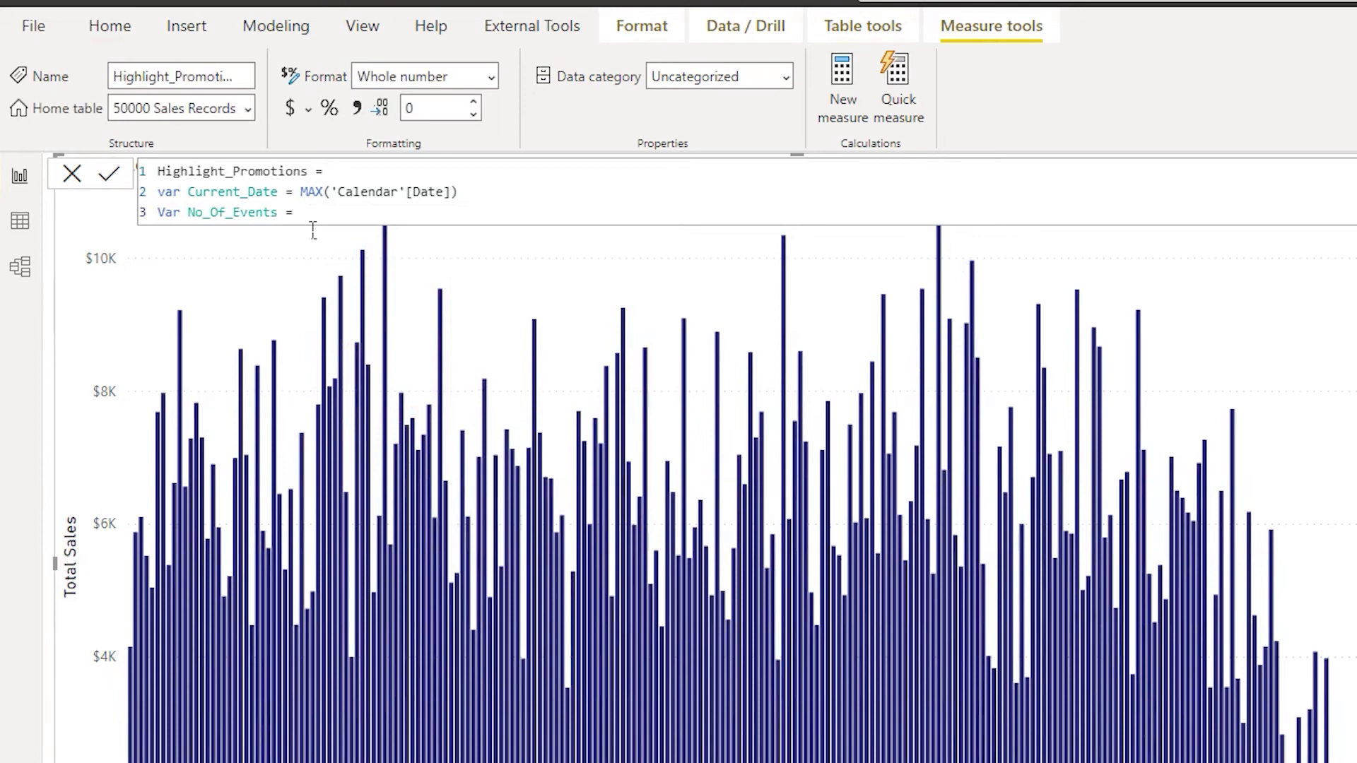
type(" sum")
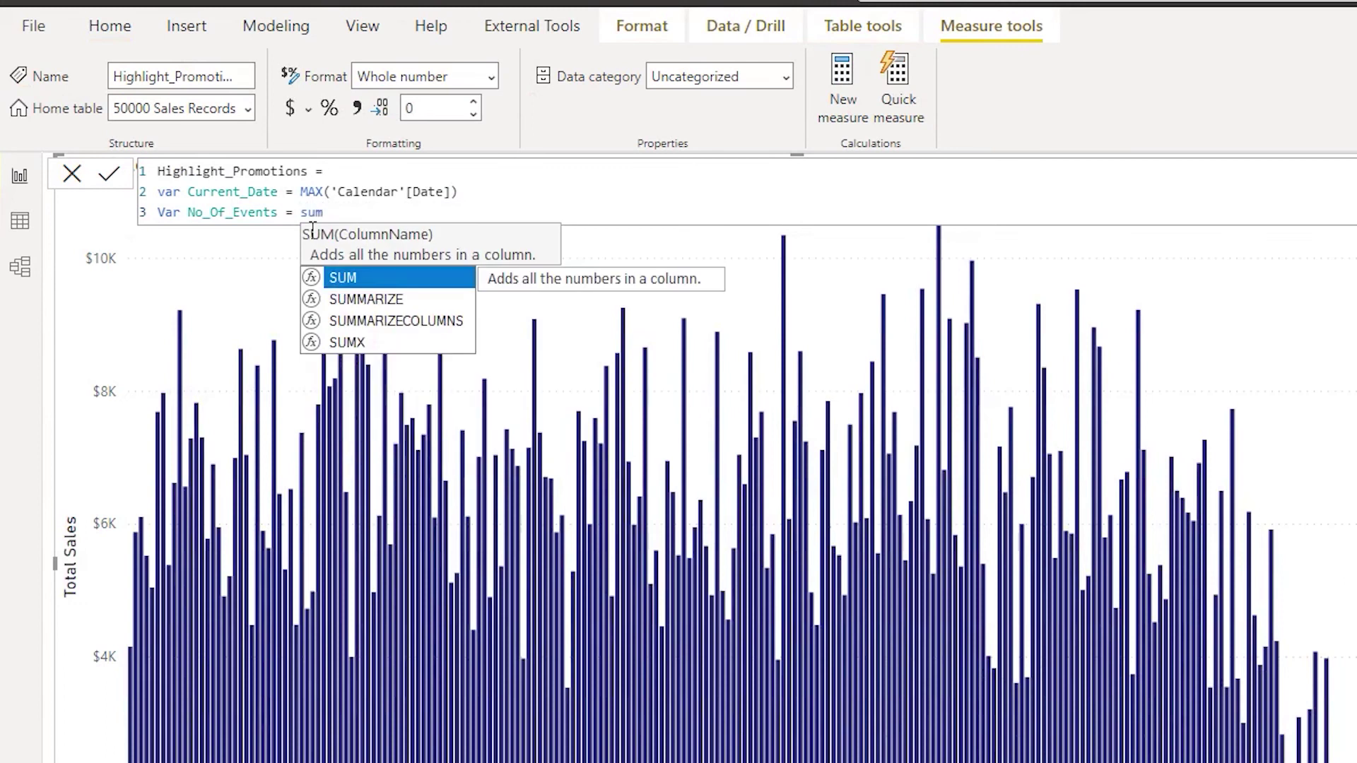
key("Down")
key("Down")
key("Down")
key("Tab")
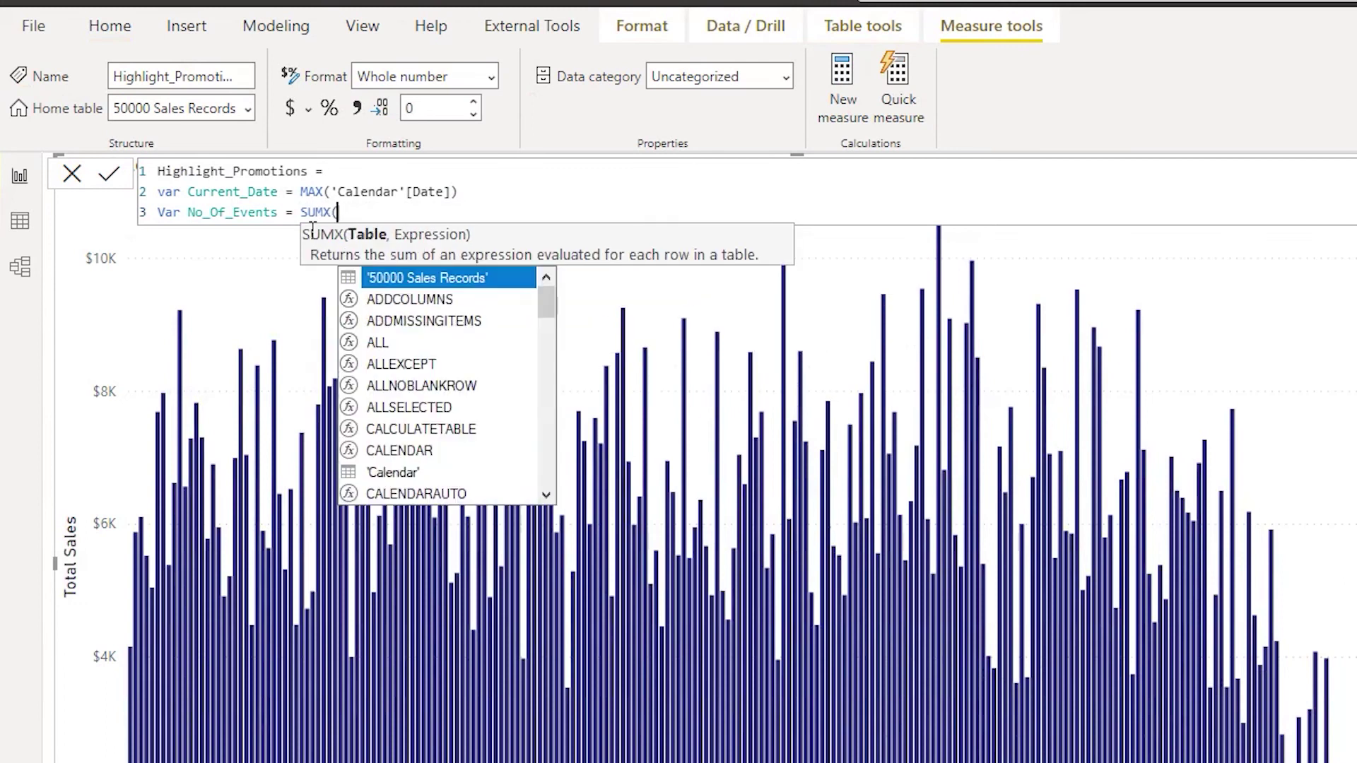
type("eve")
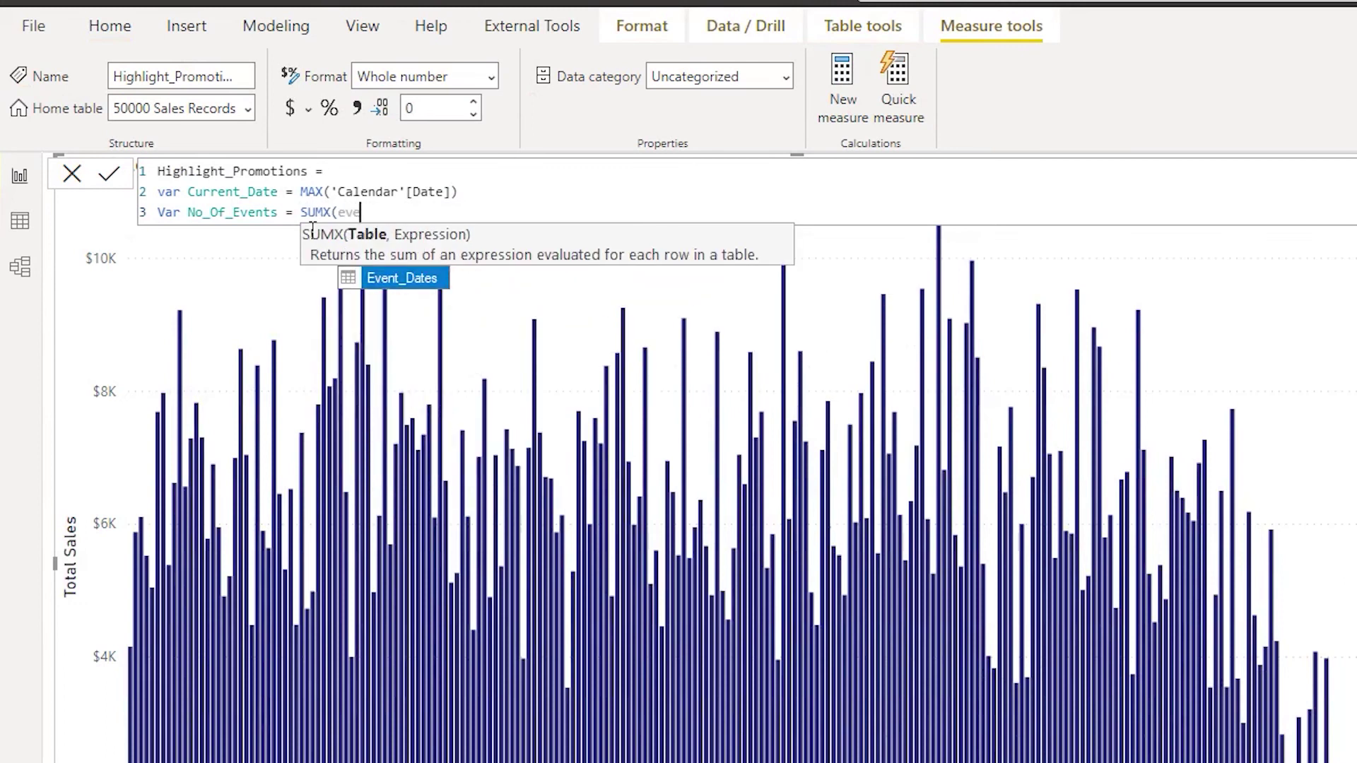
key("Tab")
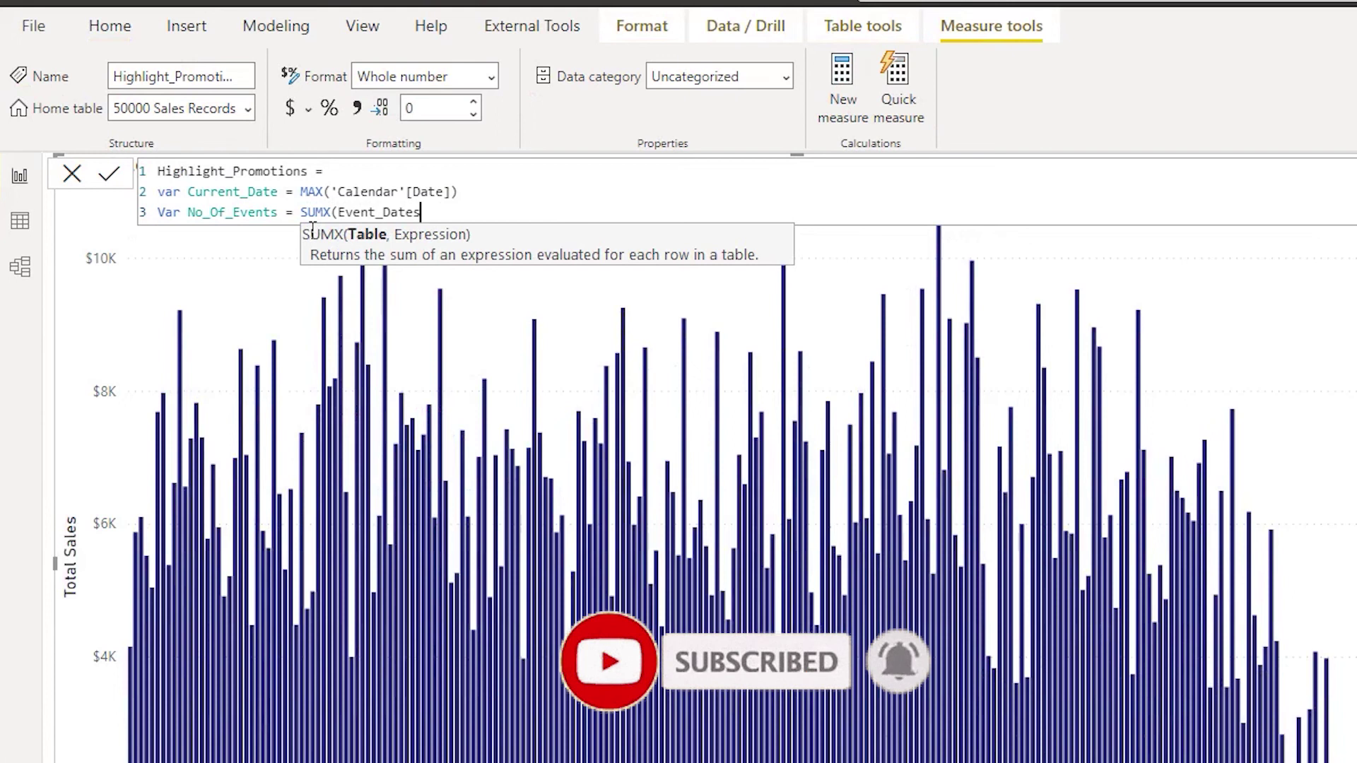
type(",int")
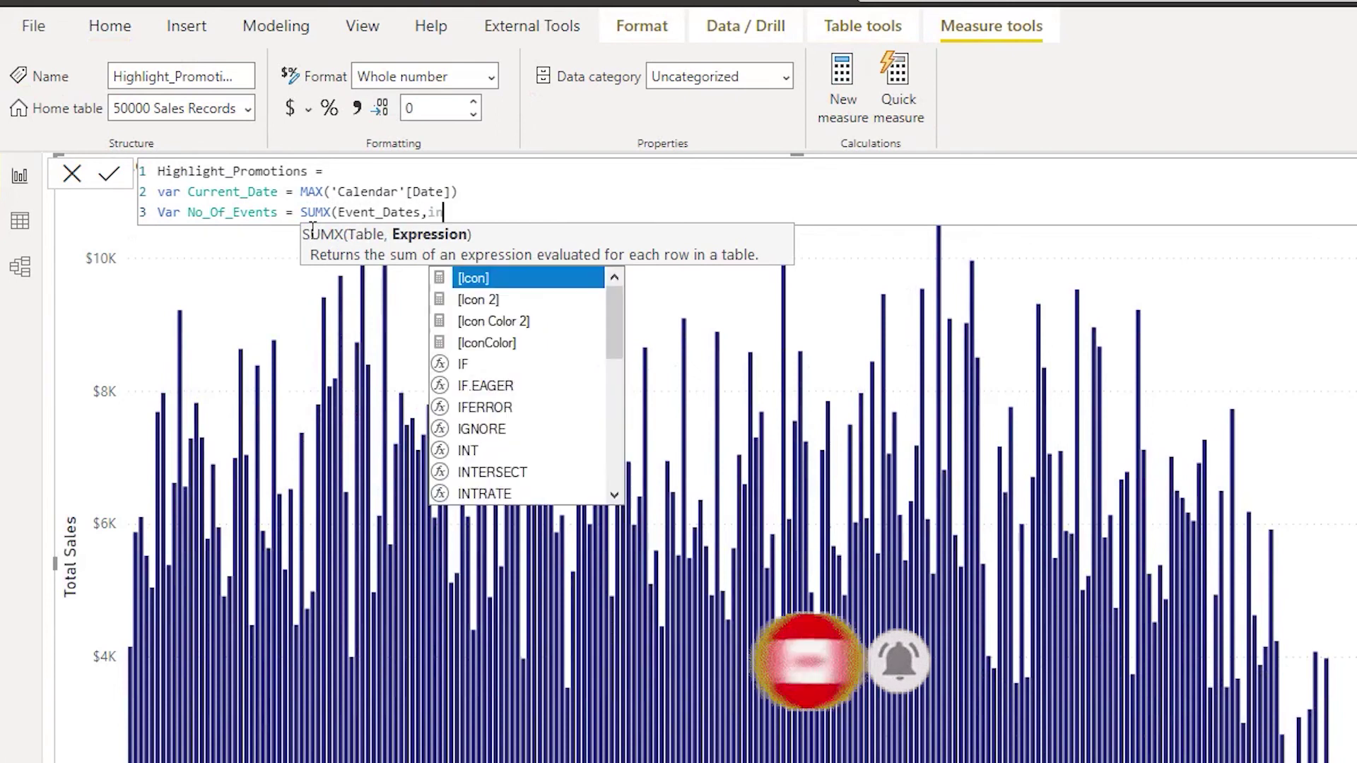
key("Tab")
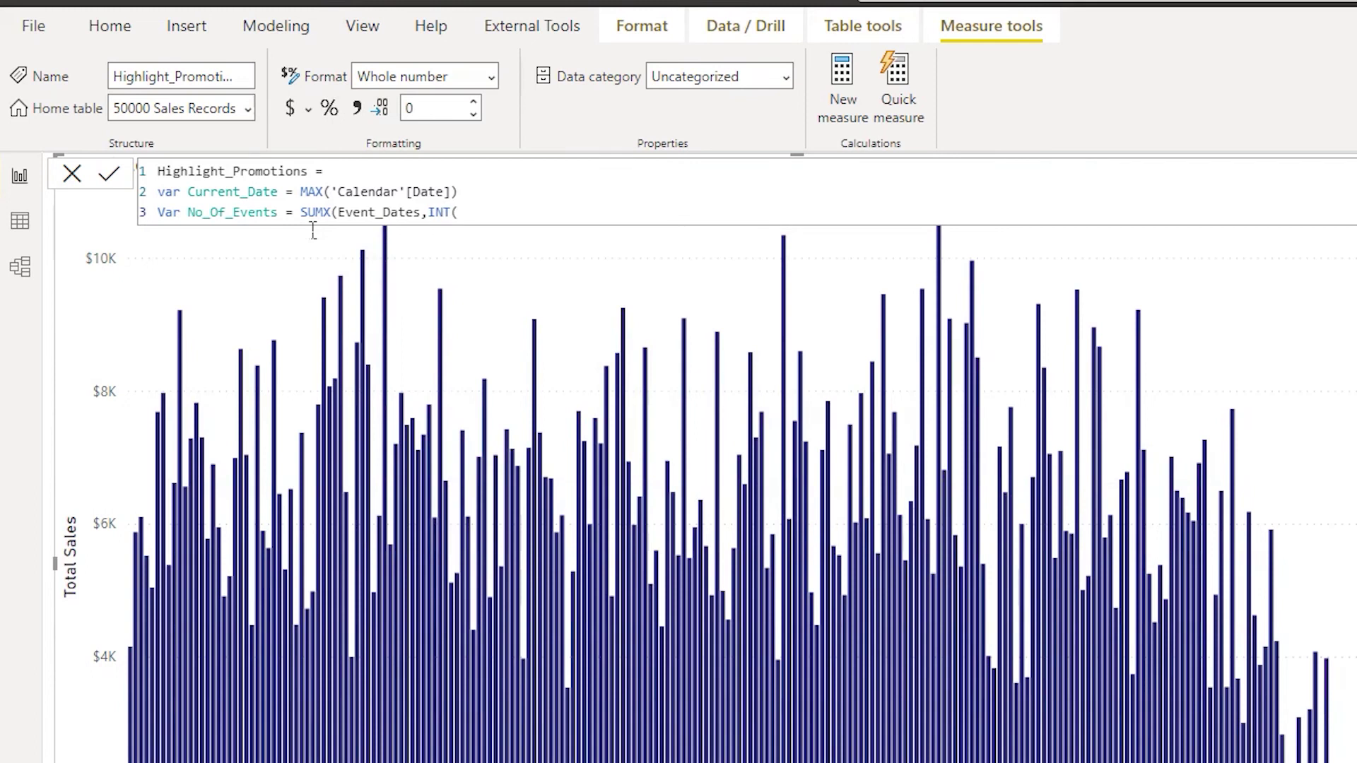
type("curr")
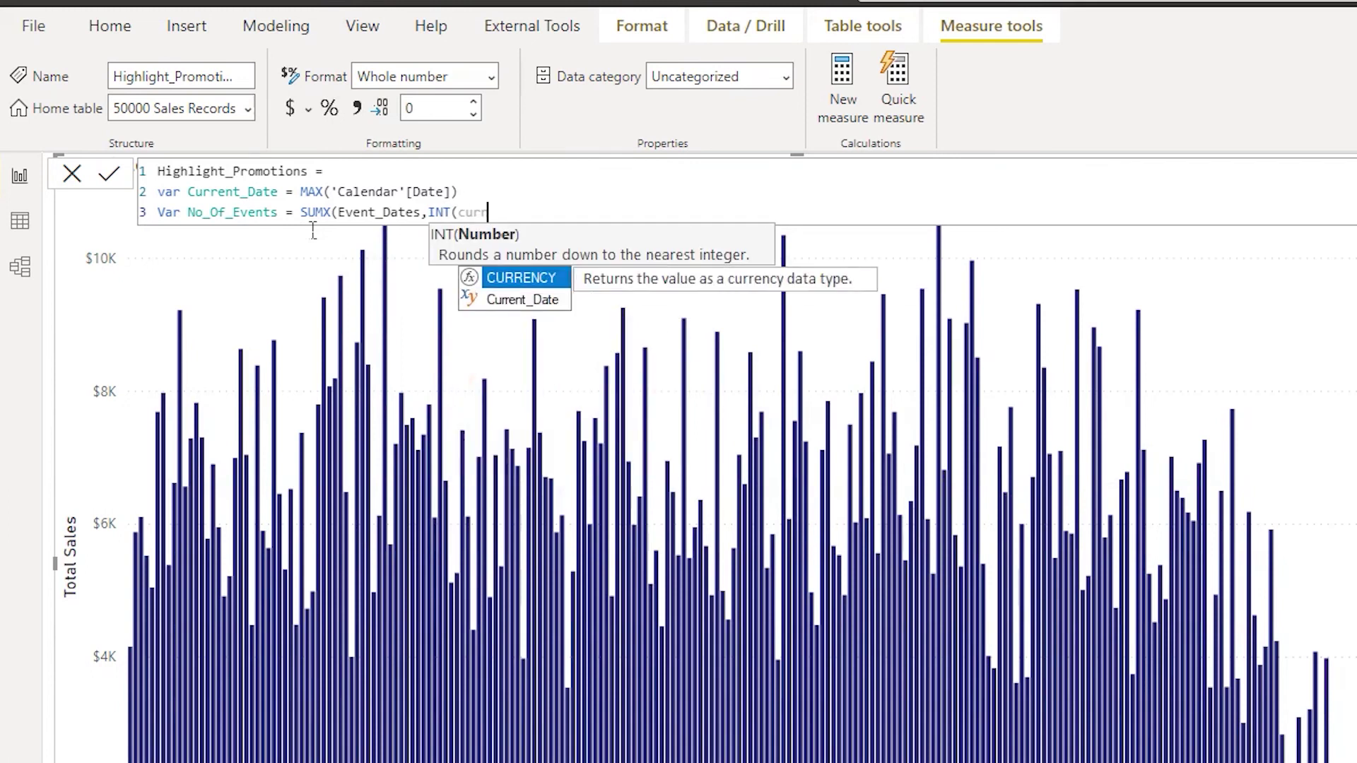
key("Down")
key("Tab")
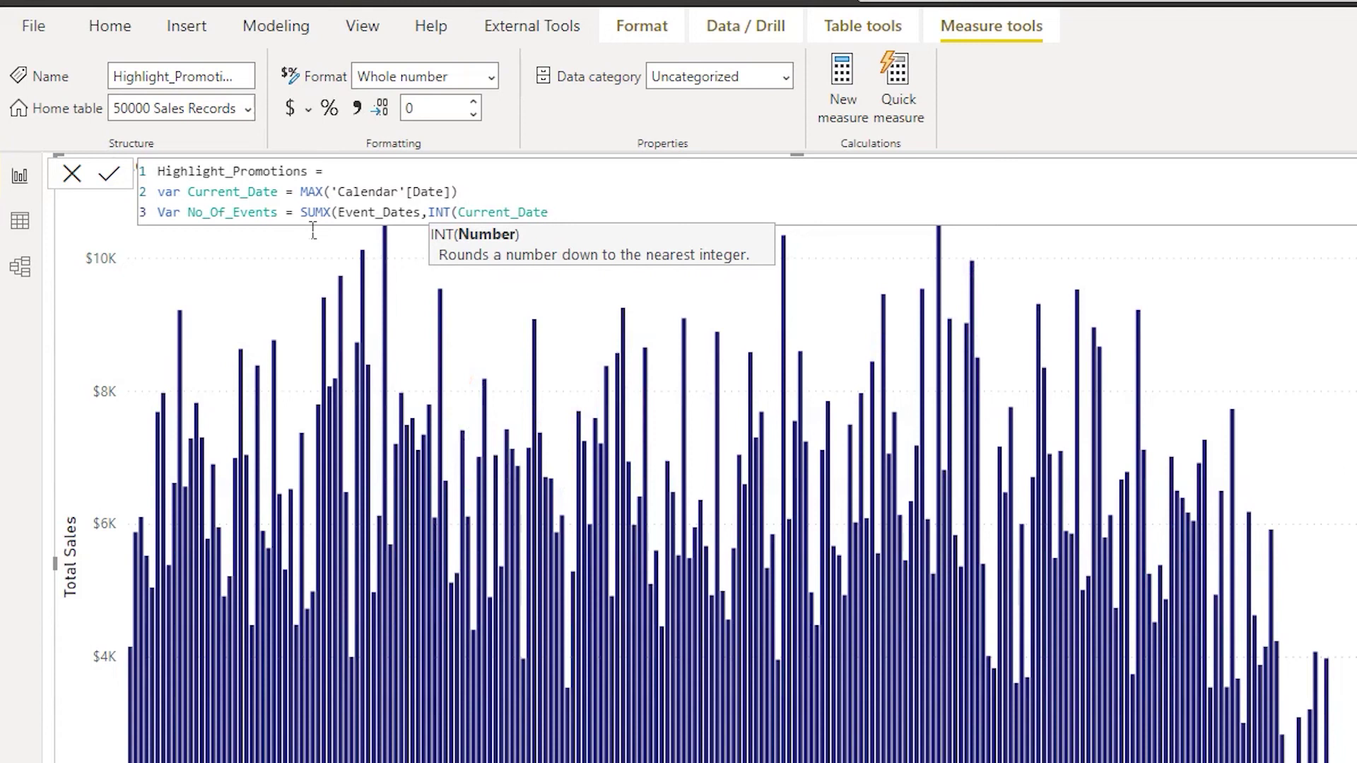
type(",")
key("BackSpace")
- Finish the test as Current_Date in CALENDAR(Event_Dates[Start Date], Event_Dates[End Date])
type("in cal")
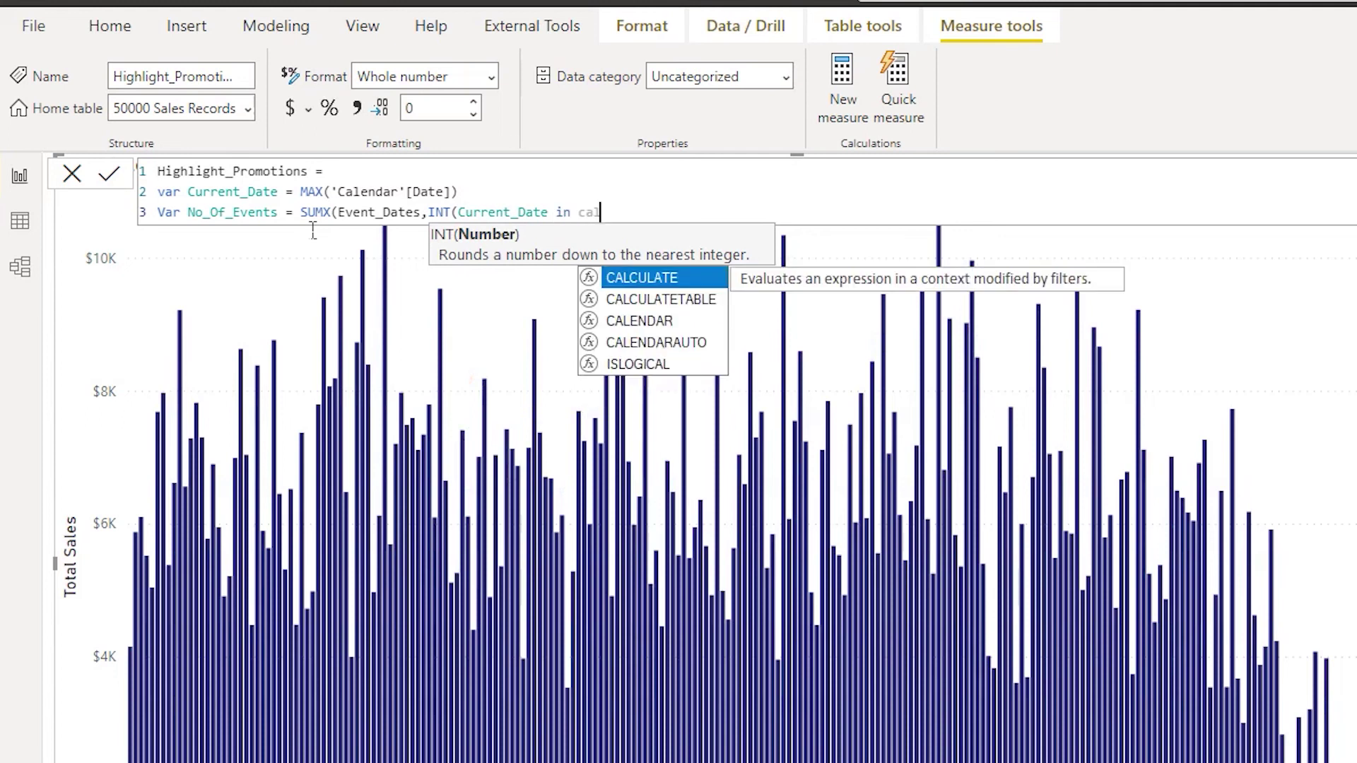
key("Down")
key("Down")
key("Tab")
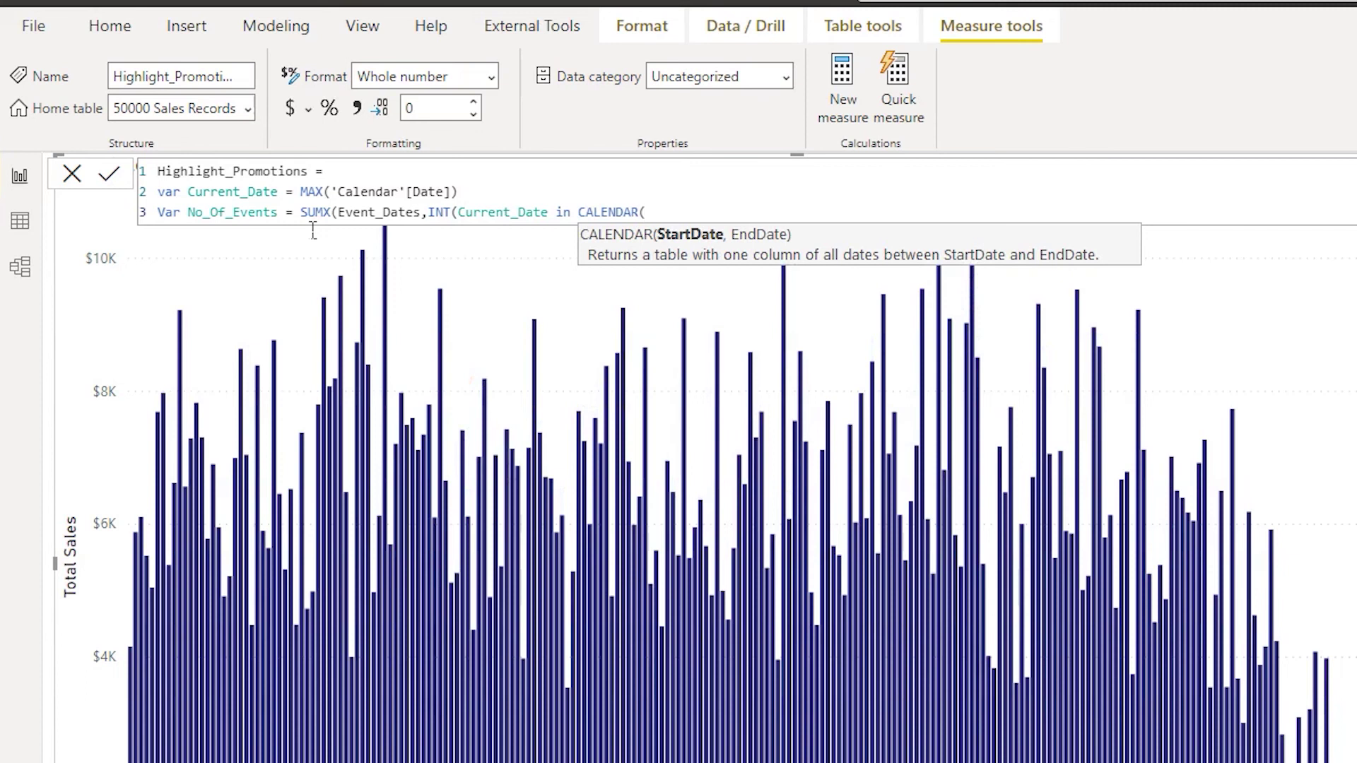
type("eve")
key("Down")
key("Down")
key("Down")
key("Down")
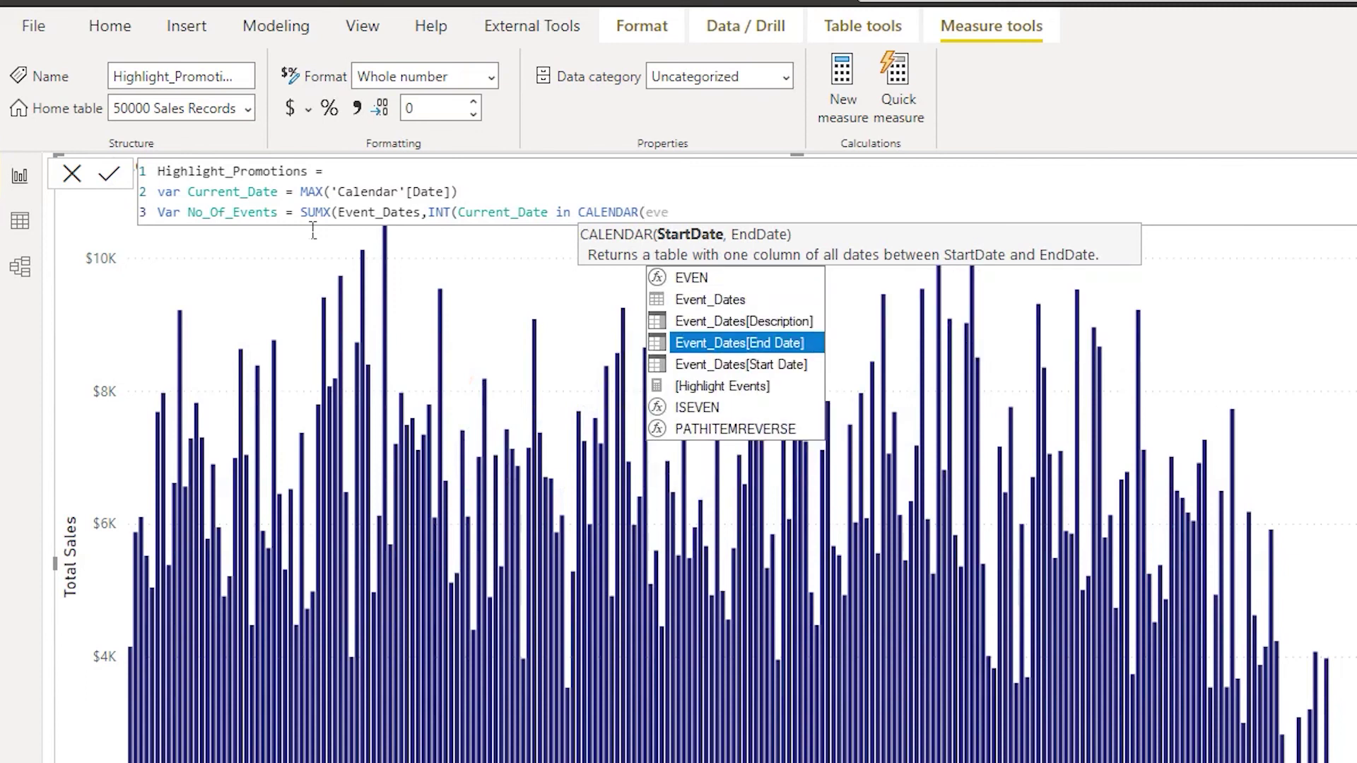
key("Tab")
type(",end")
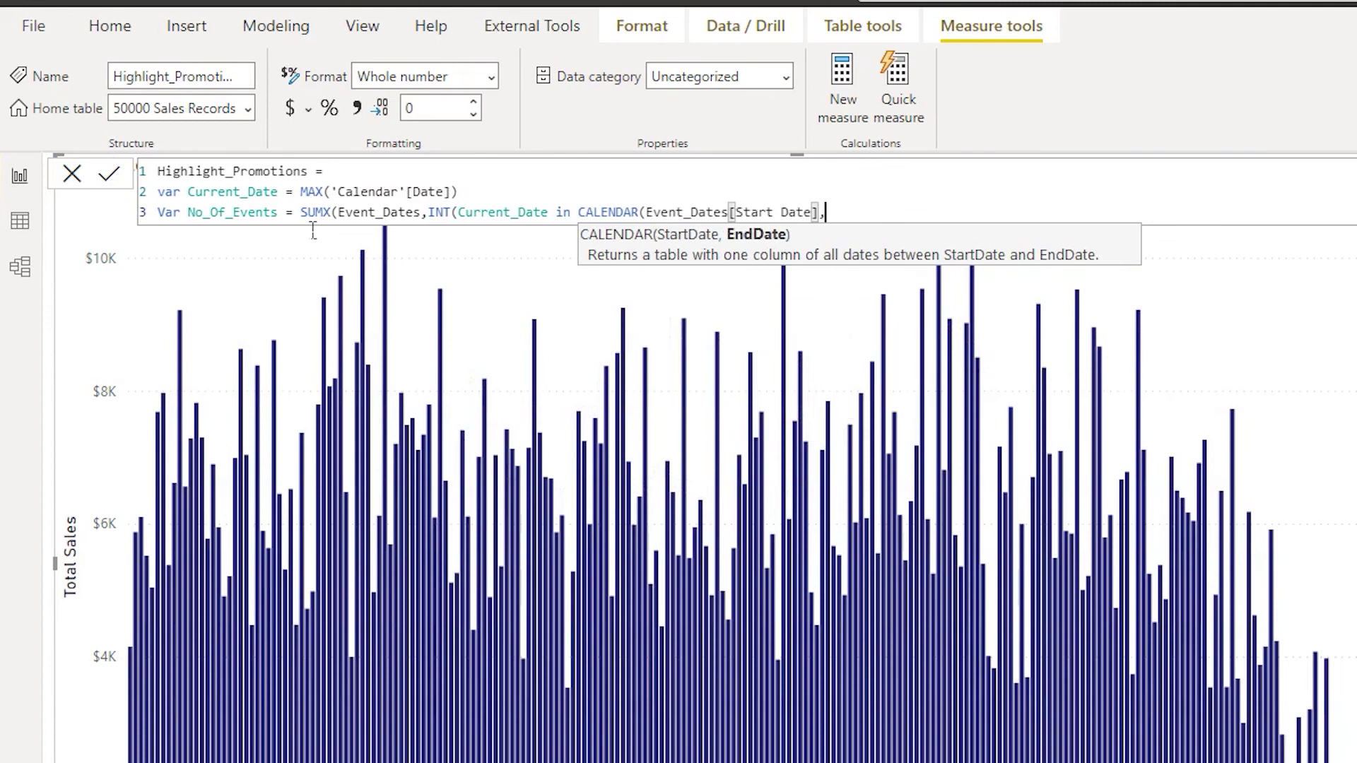
key("Down")
key("Down")
key("Down")
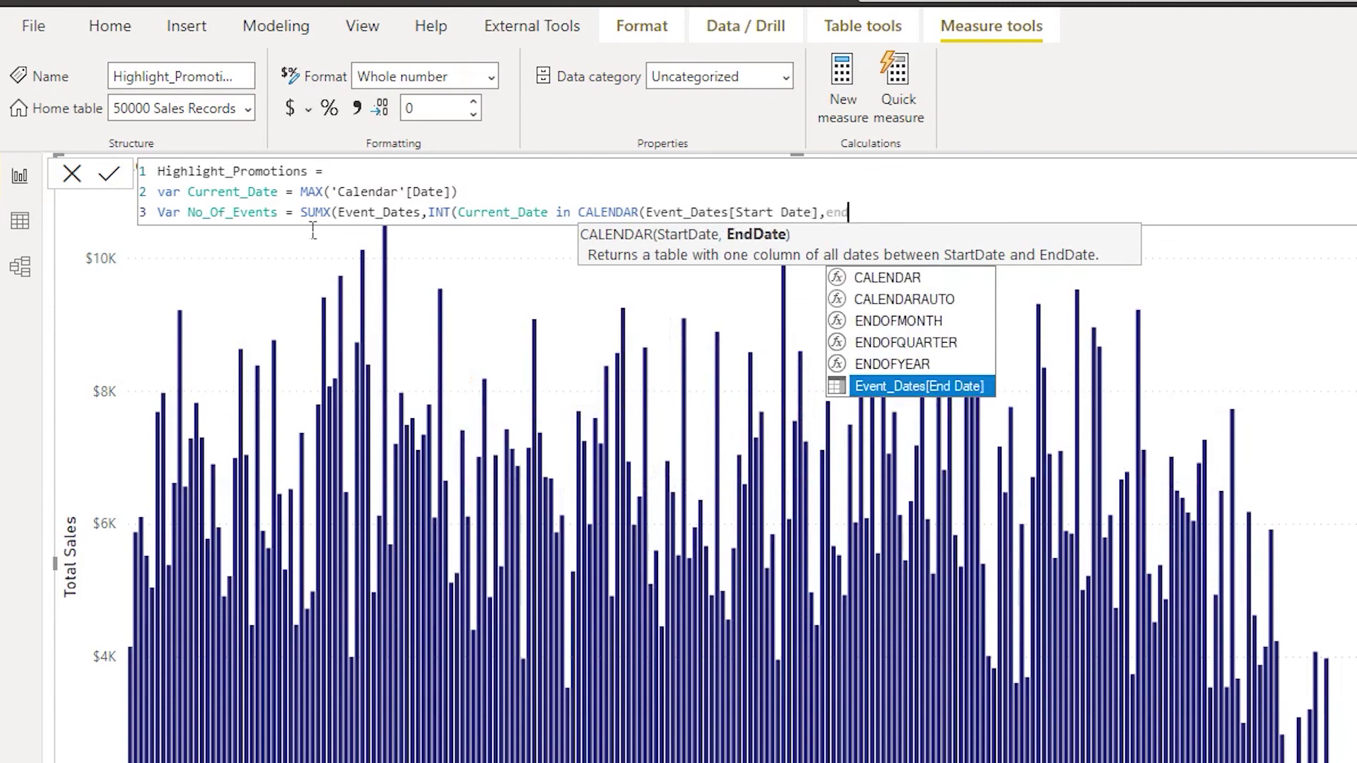
key("Tab")
type(")")
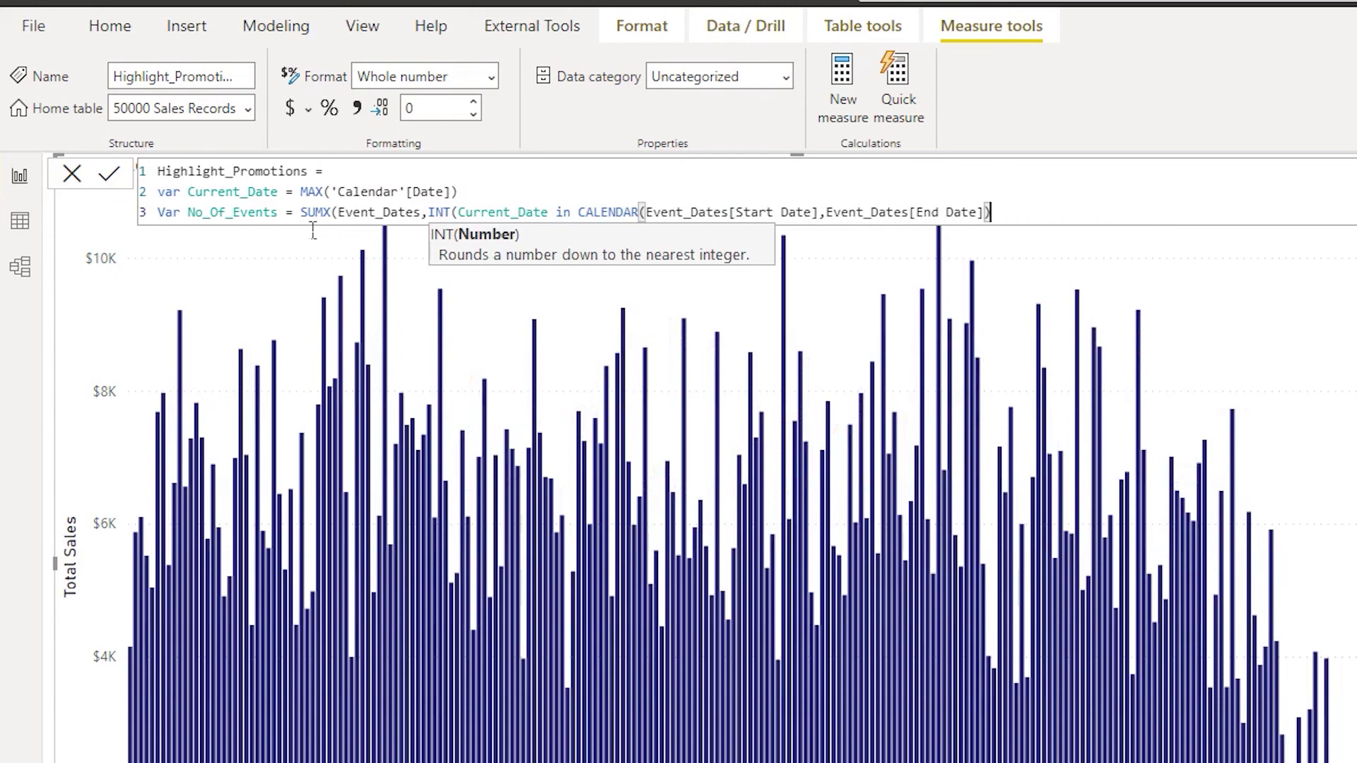
type("))")
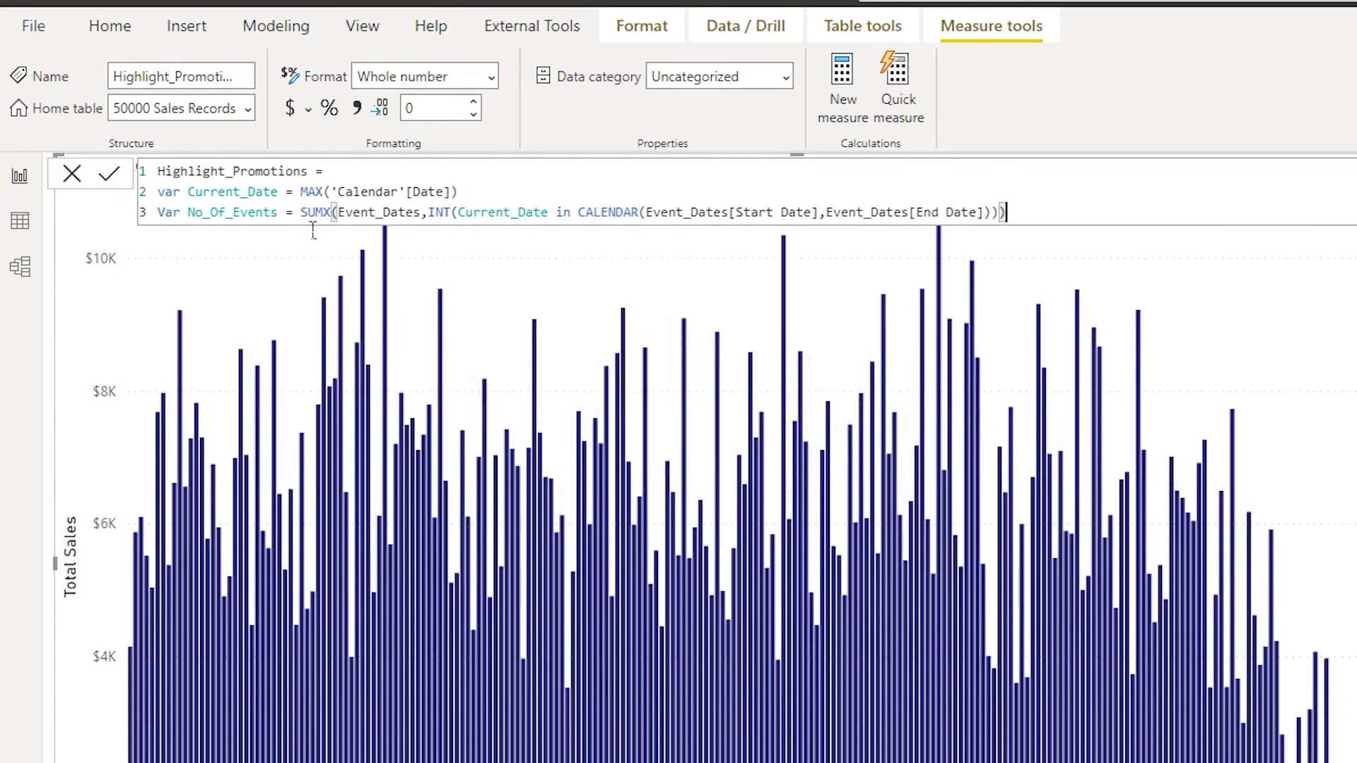
- End the measure with Return No_Of_Events
key("Return")
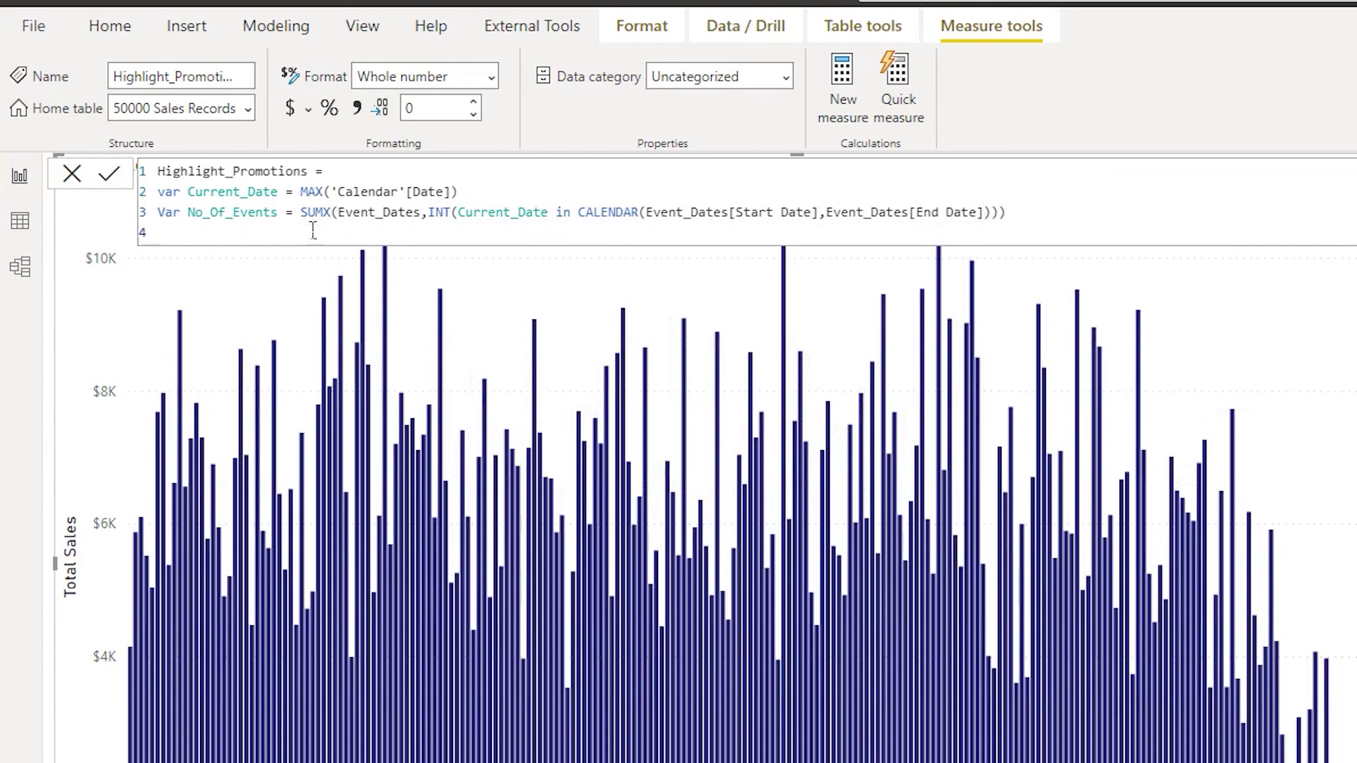
type("Return No")
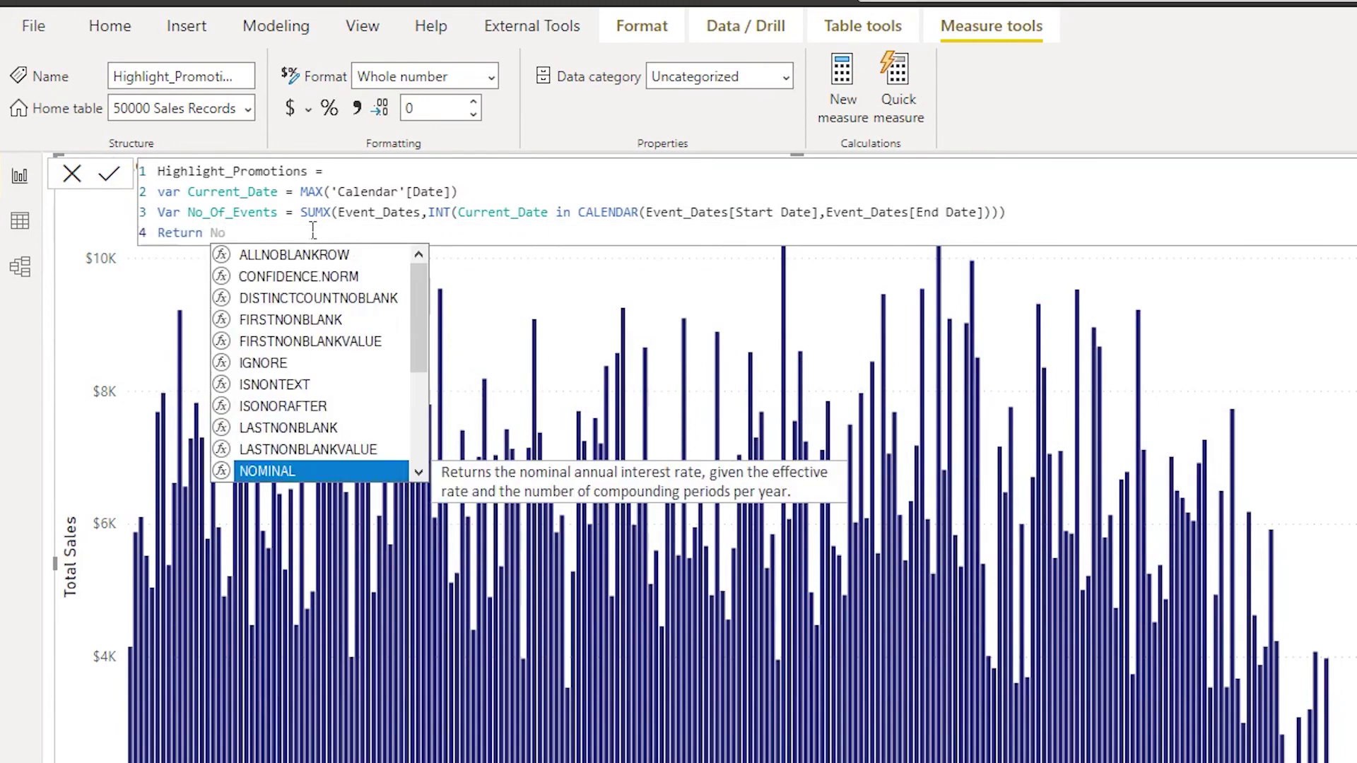
type("_Of")
key("Tab")
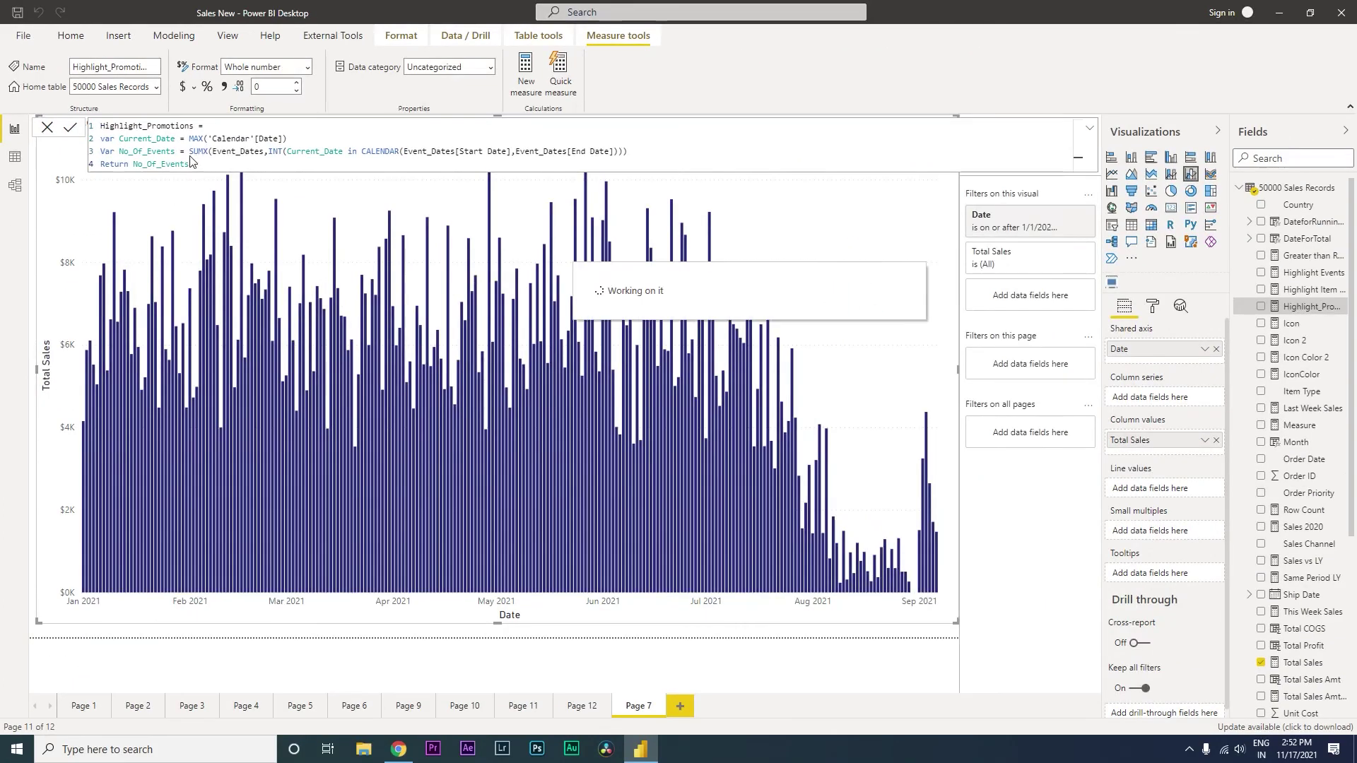
- Colour the bars with a Highlight_Promotions colour scale: red at minimum, teal at maximum
left_click(1153, 309)
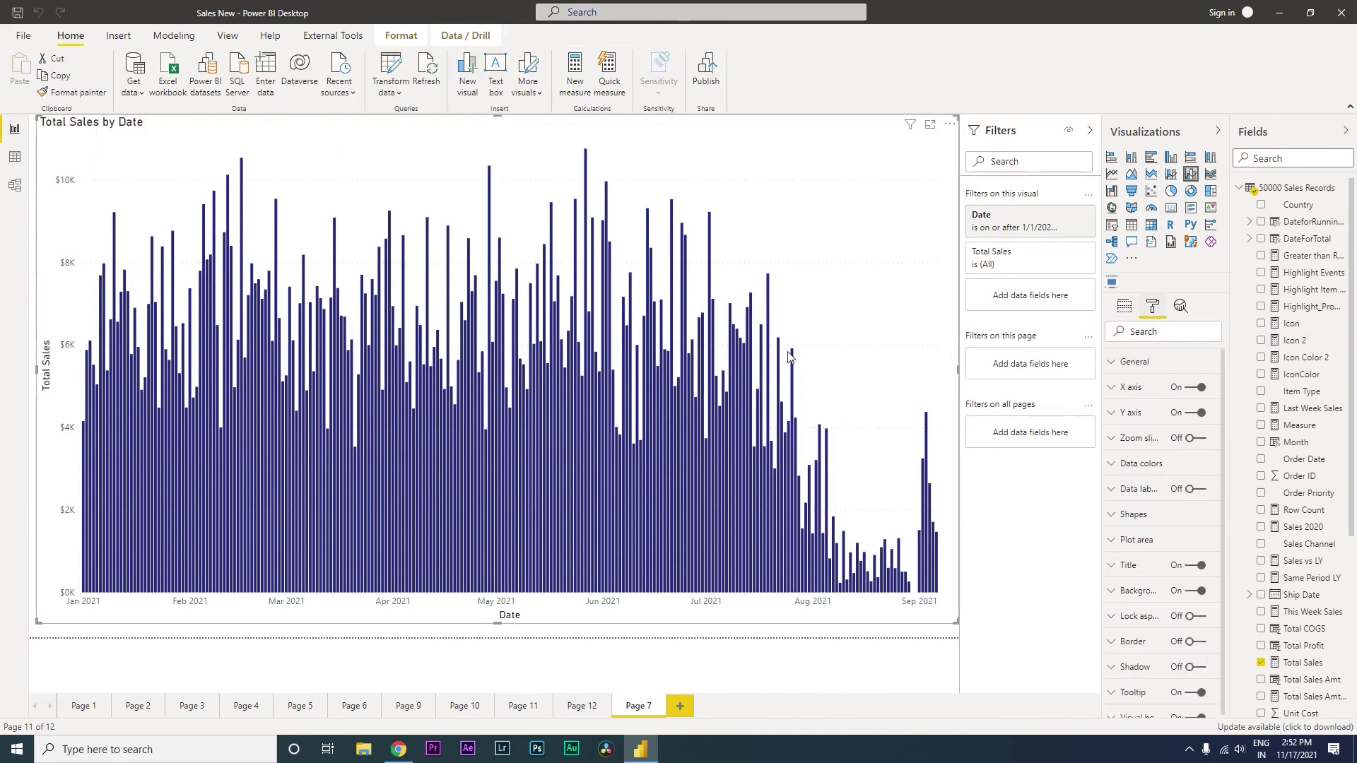
left_click(1116, 467)
left_click(1163, 508)
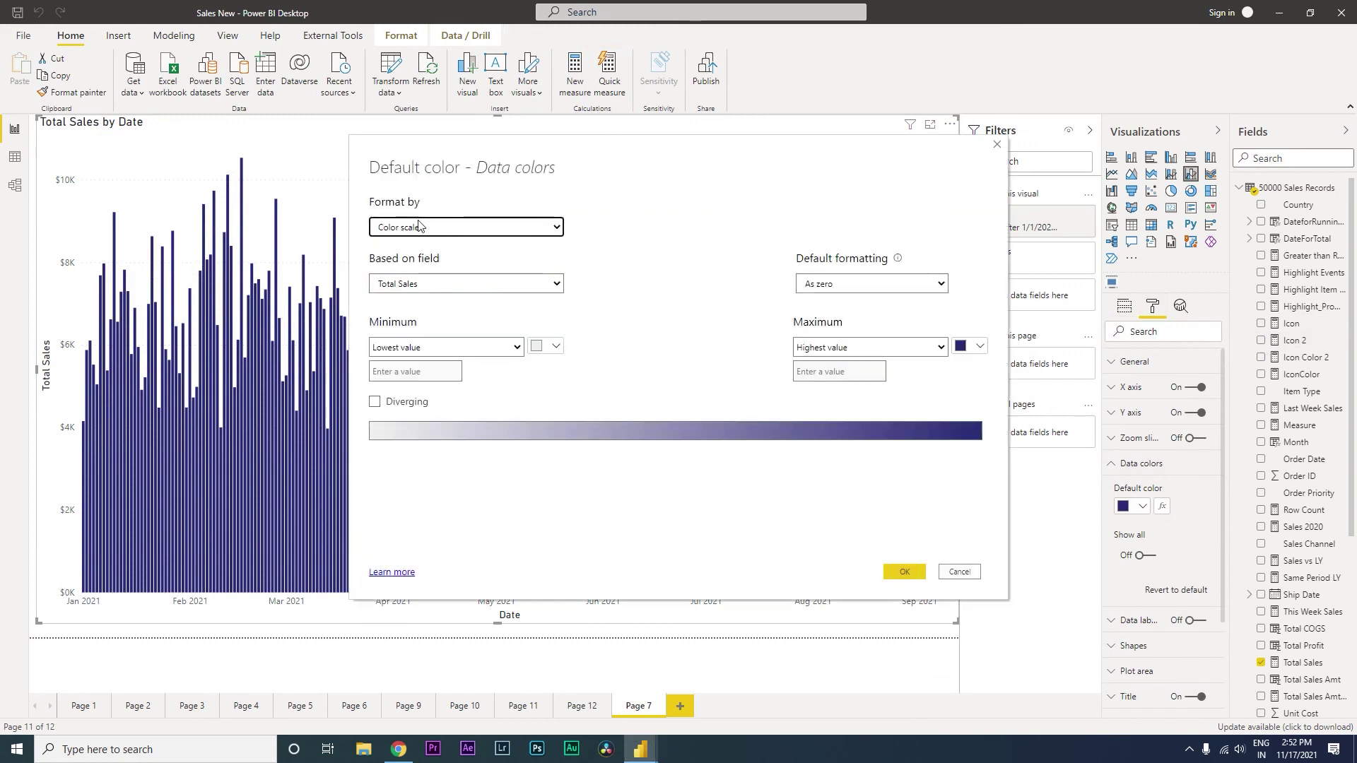
left_click(495, 287)
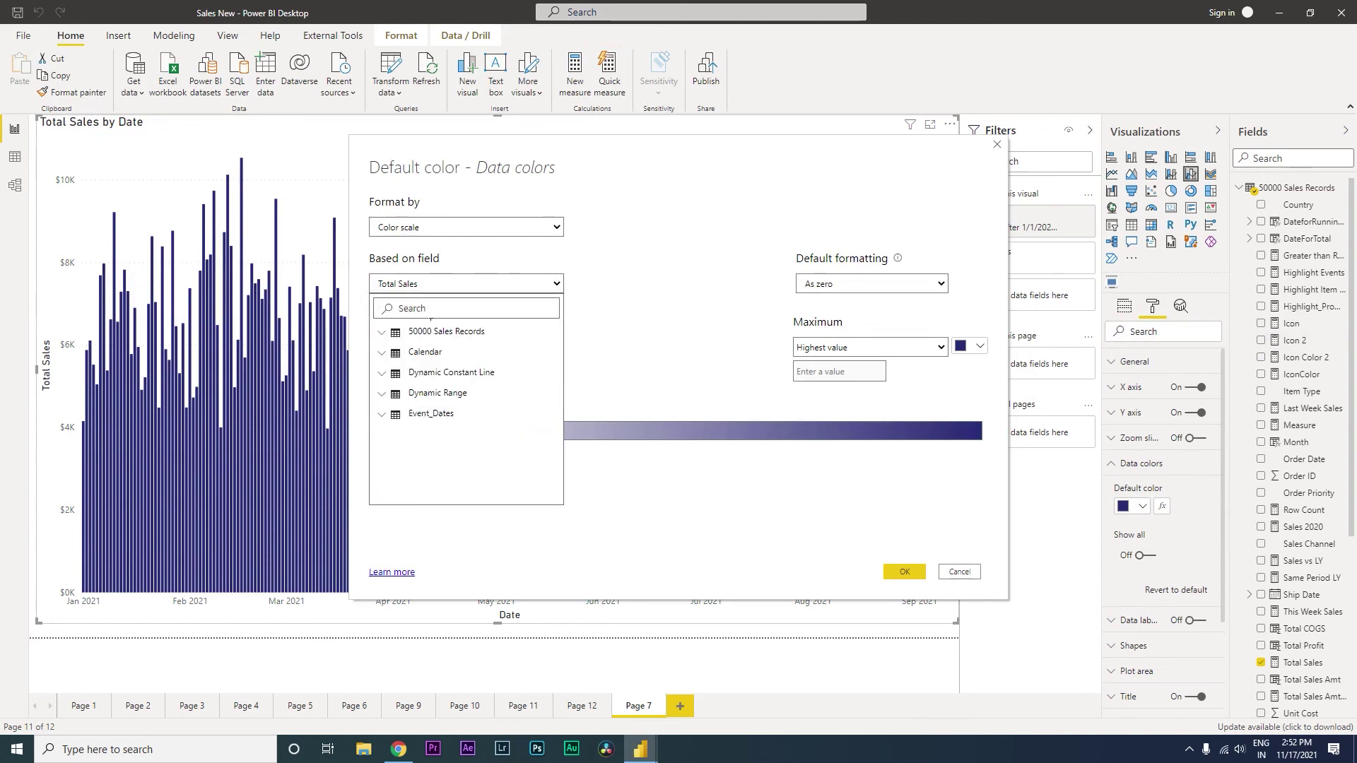
type("high")
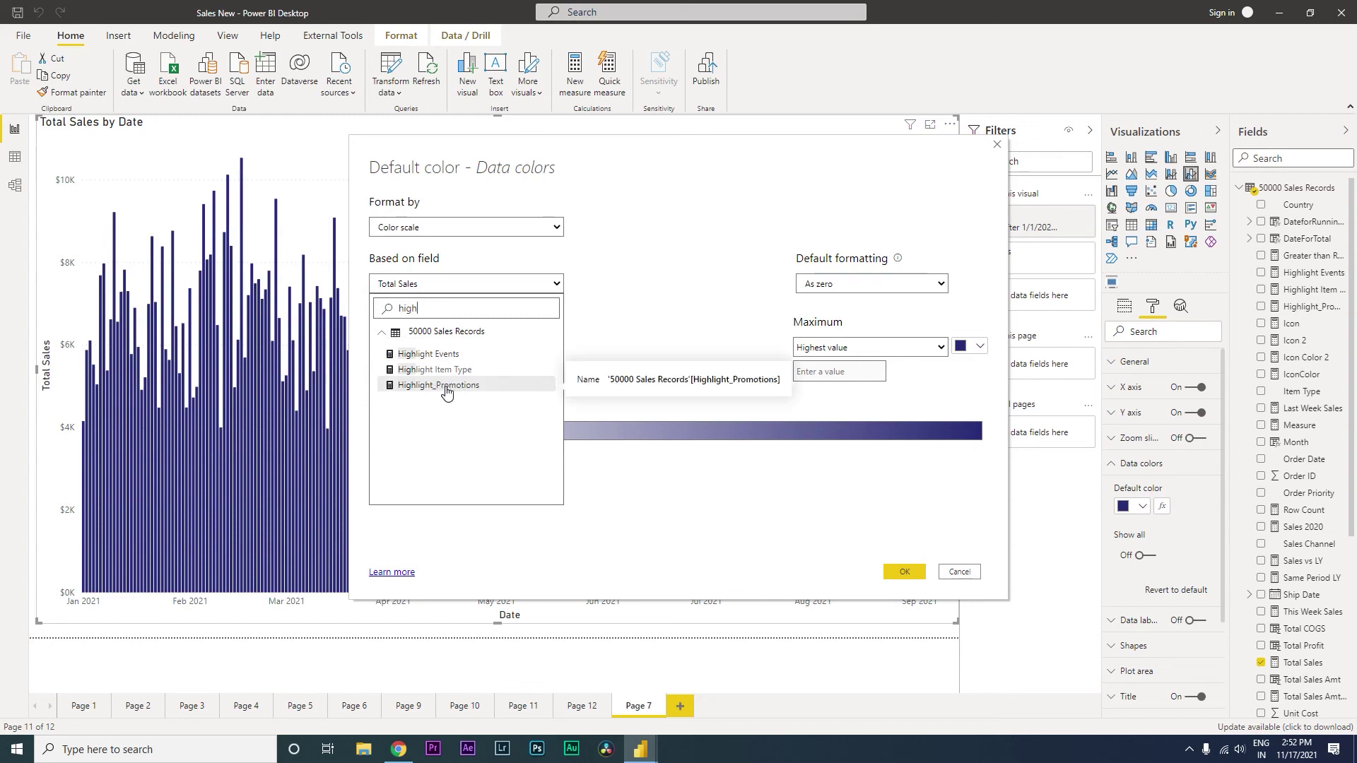
left_click(446, 385)
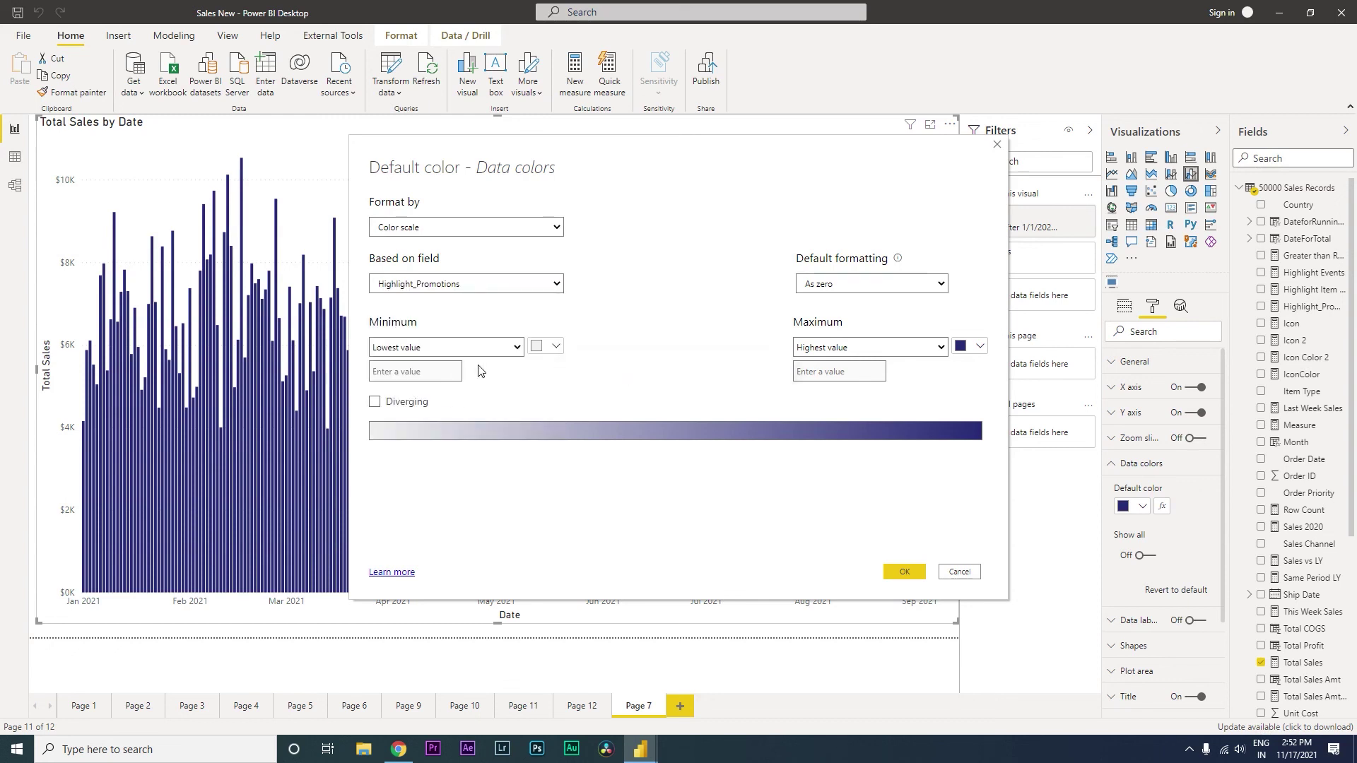
left_click(550, 354)
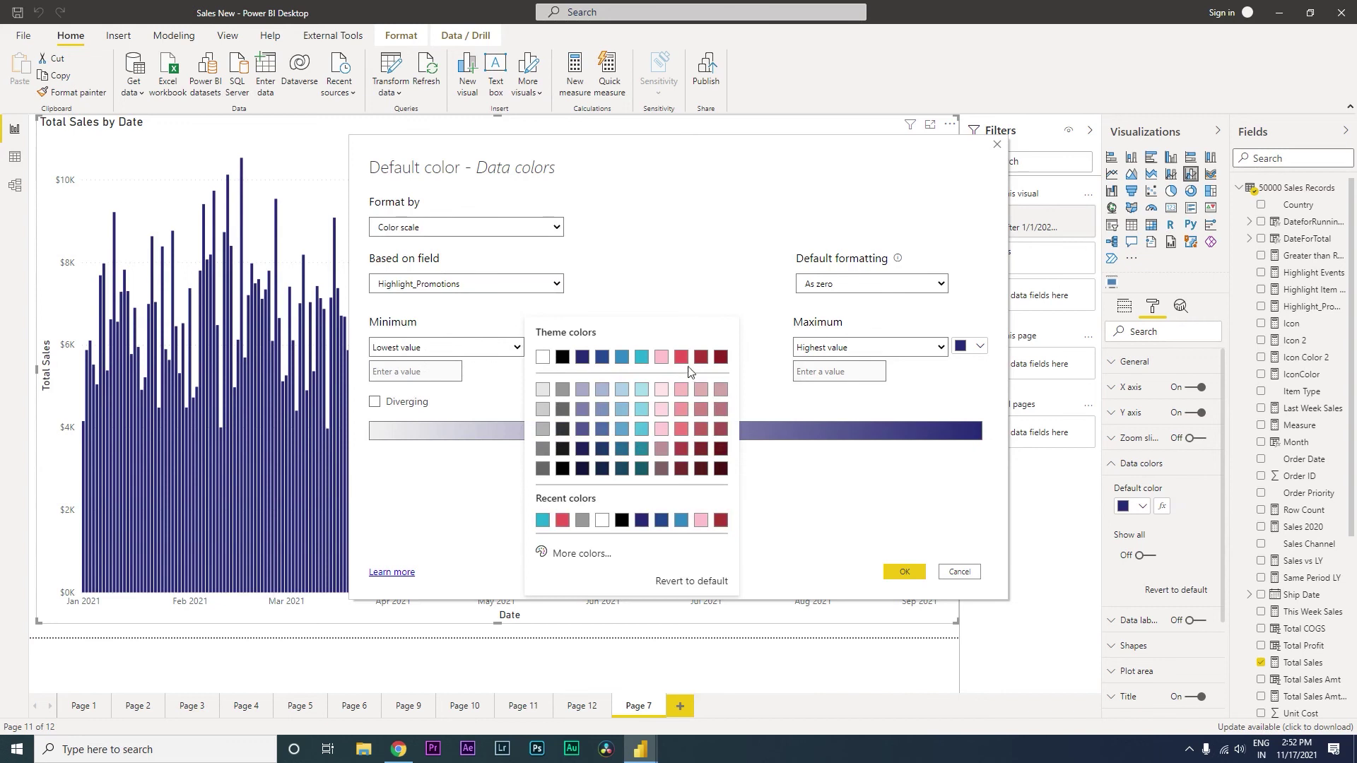
left_click(689, 361)
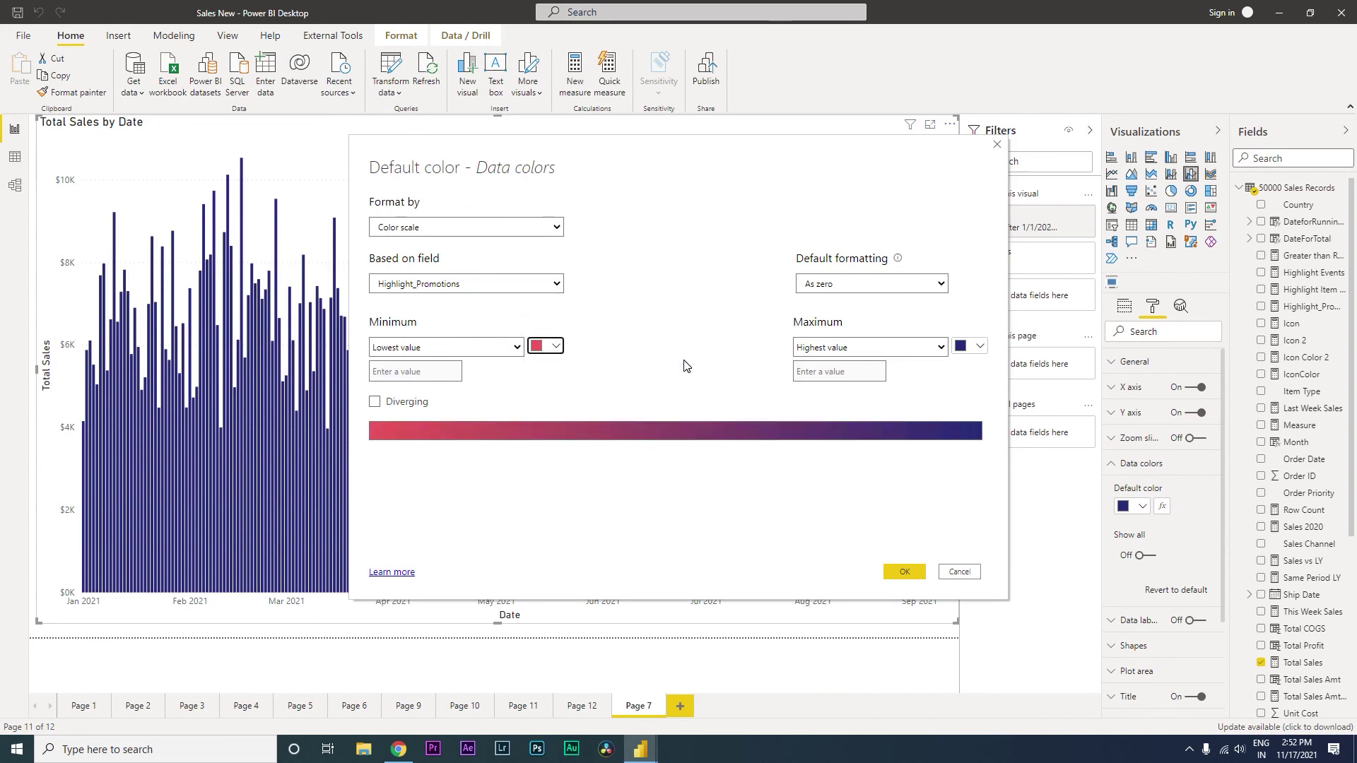
left_click(977, 348)
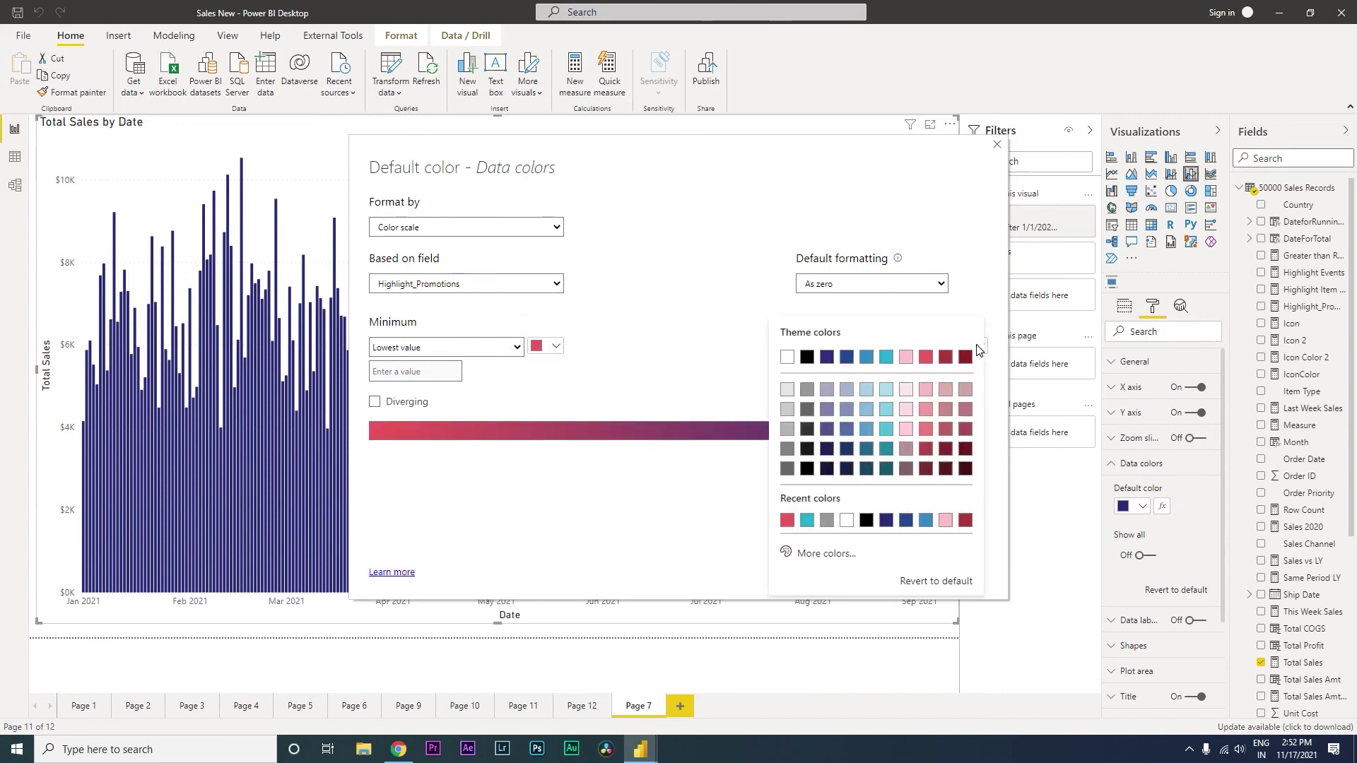
left_click(886, 357)
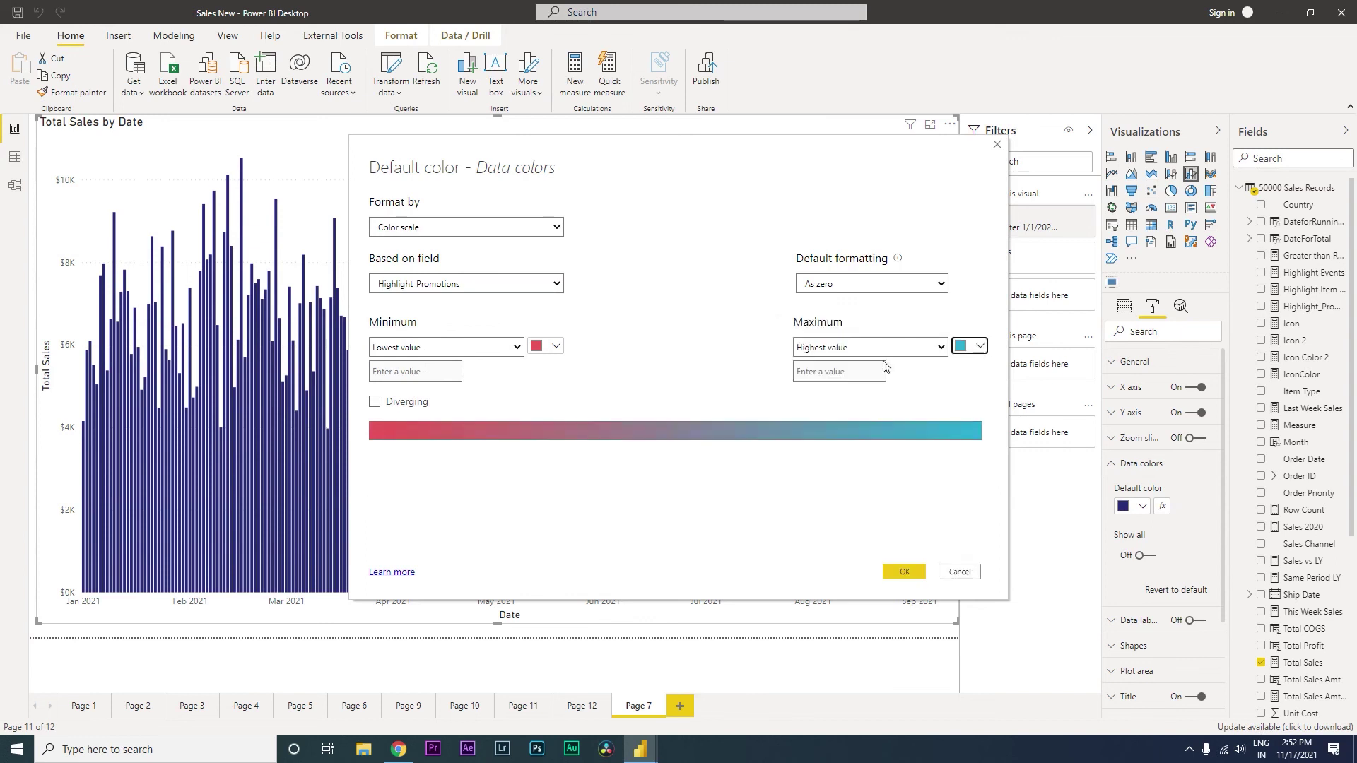
left_click(908, 572)
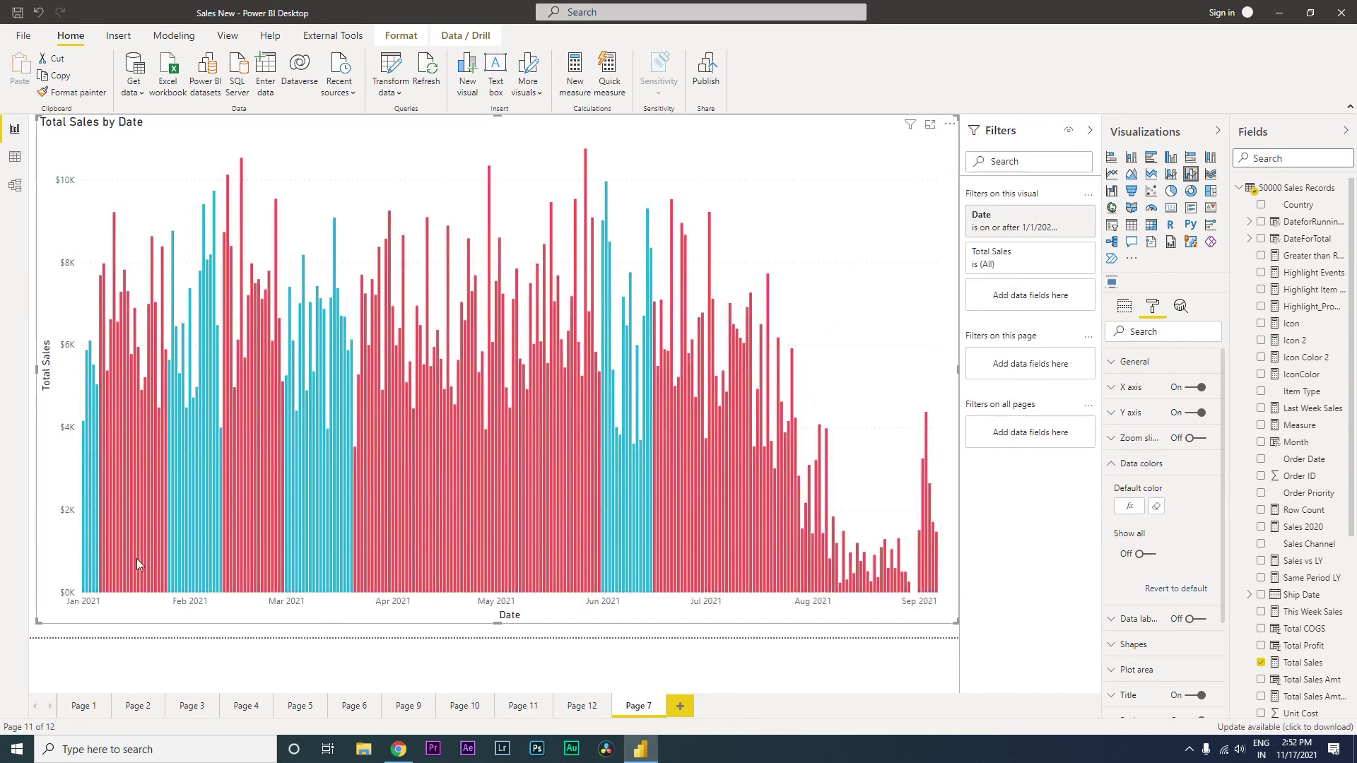
- Check the teal promotion stretches in January, February–March and June among the red 2021 columns
mouse_move(142, 553)
mouse_move(616, 521)
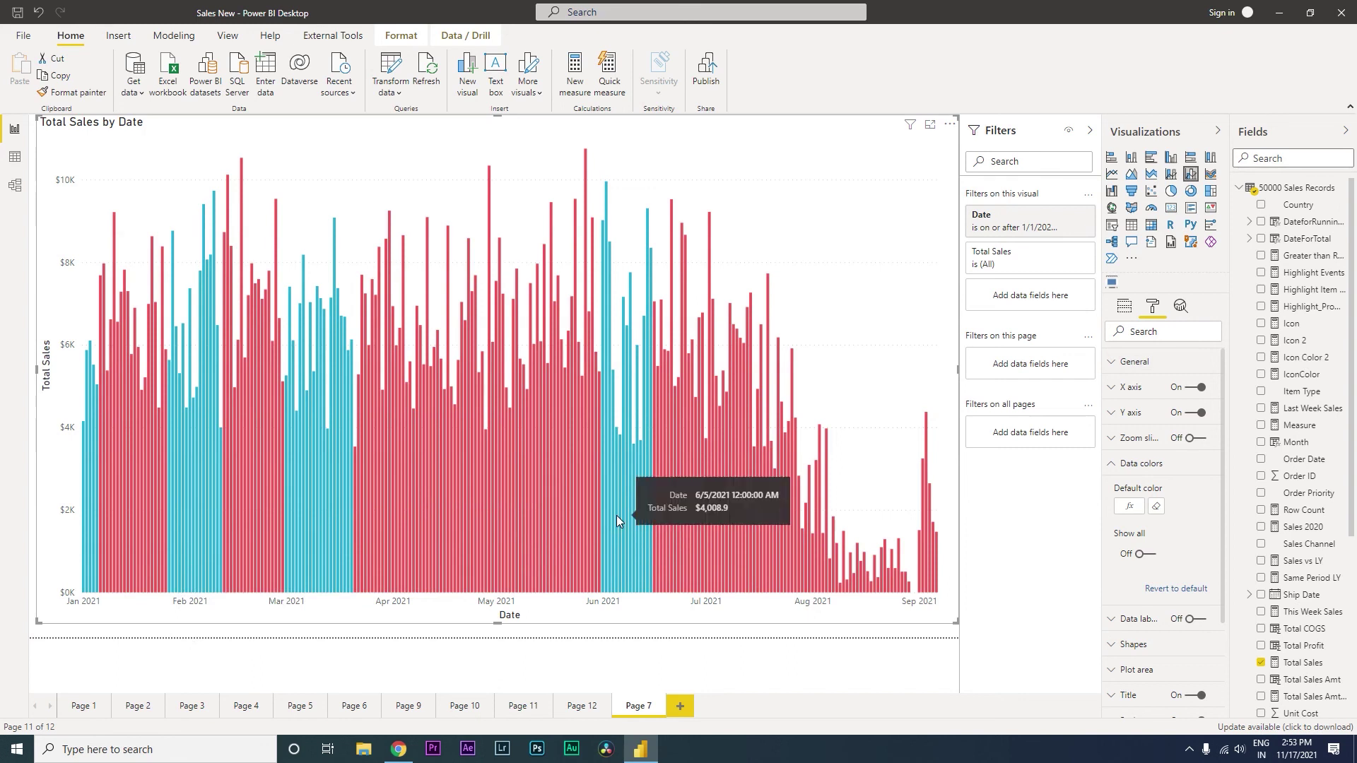